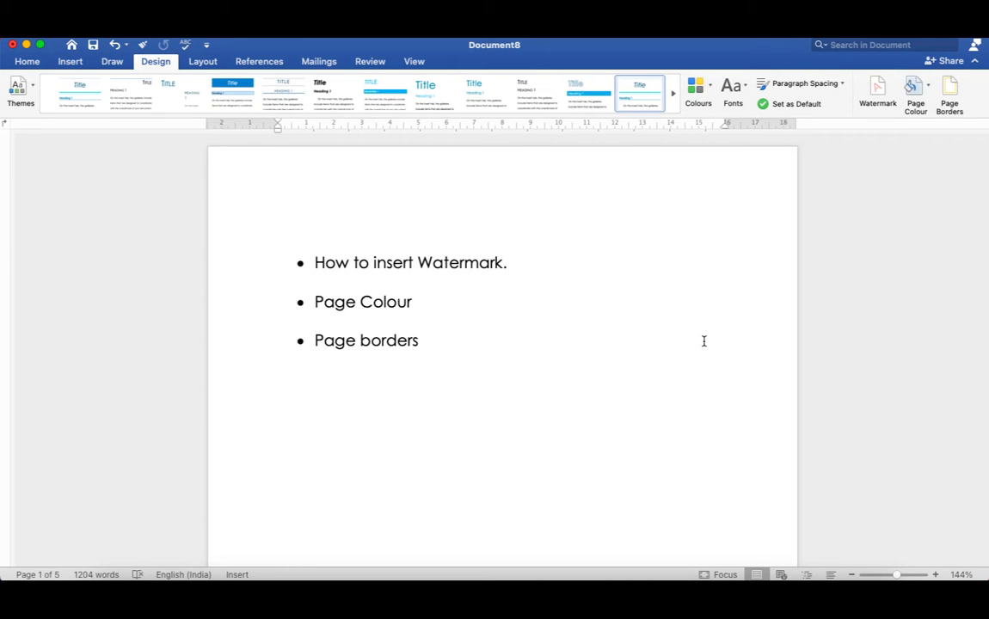
pyautogui.scroll(-10, 580, 380)
pyautogui.scroll(-5, 580, 381)
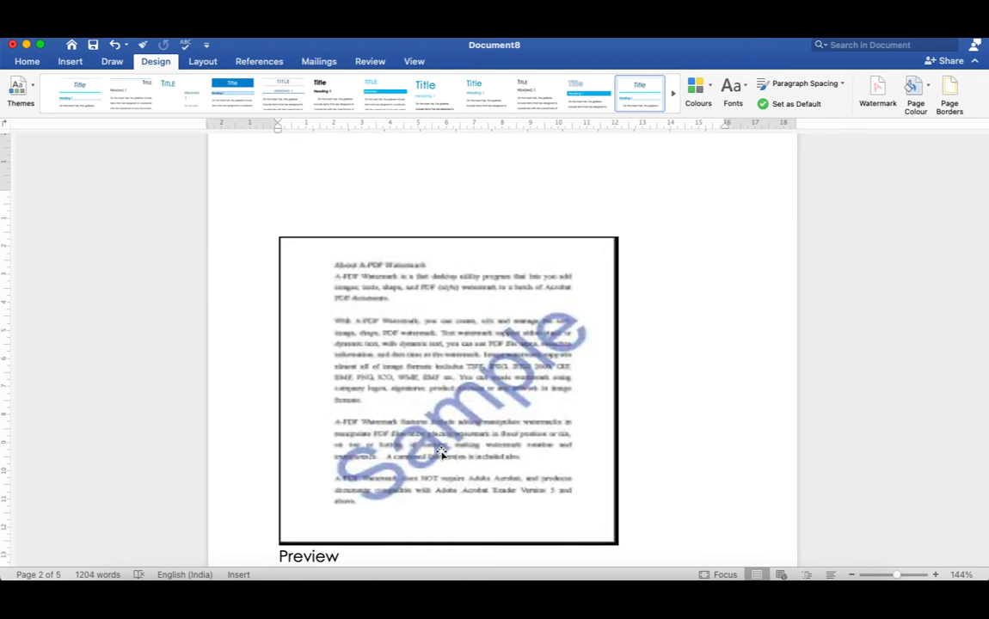
pyautogui.scroll(10, 441, 453)
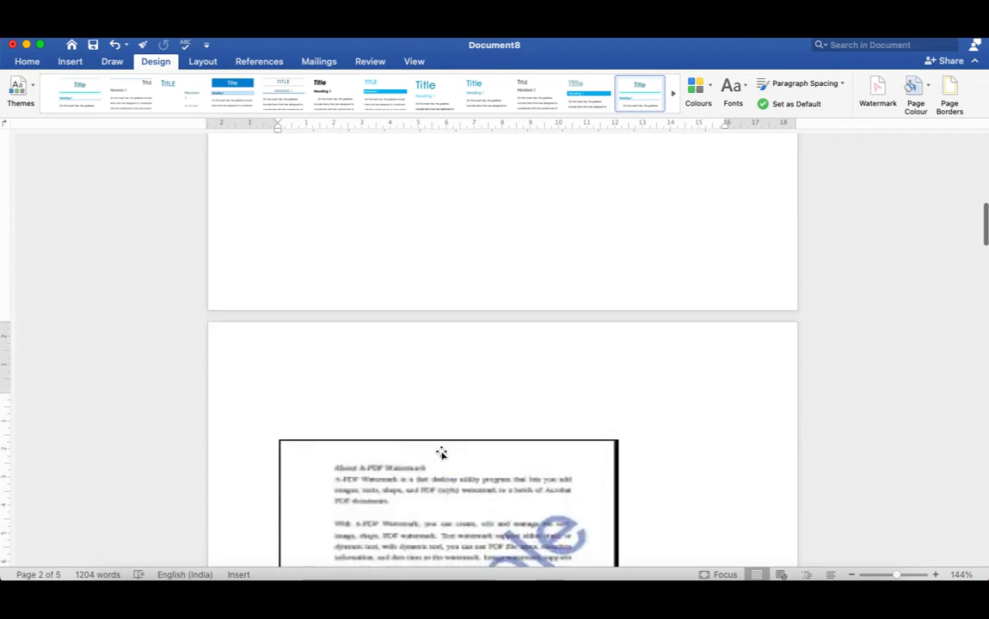
pyautogui.scroll(5, 441, 451)
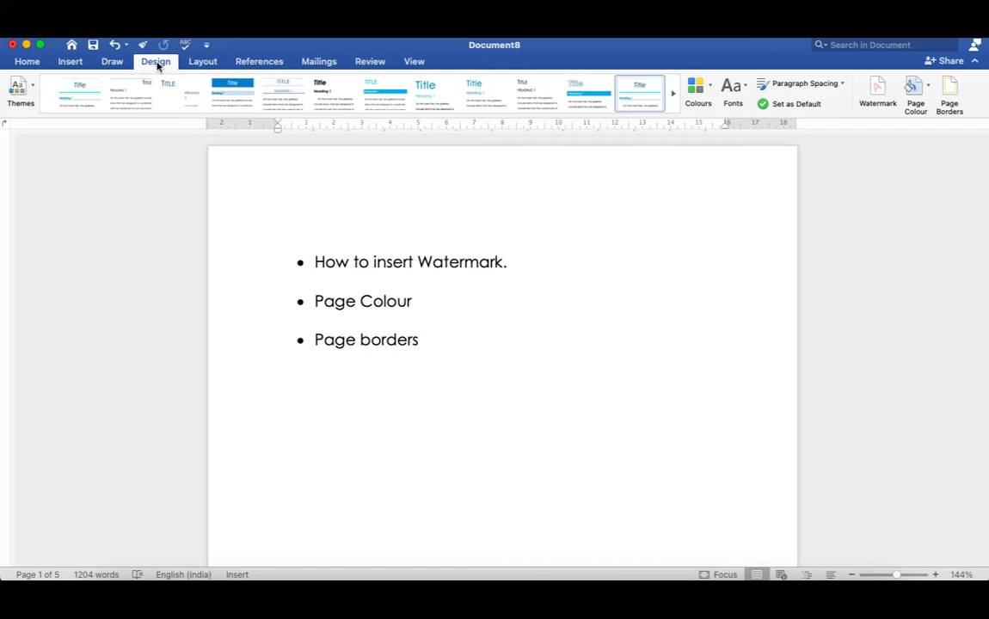
pyautogui.click(71, 61)
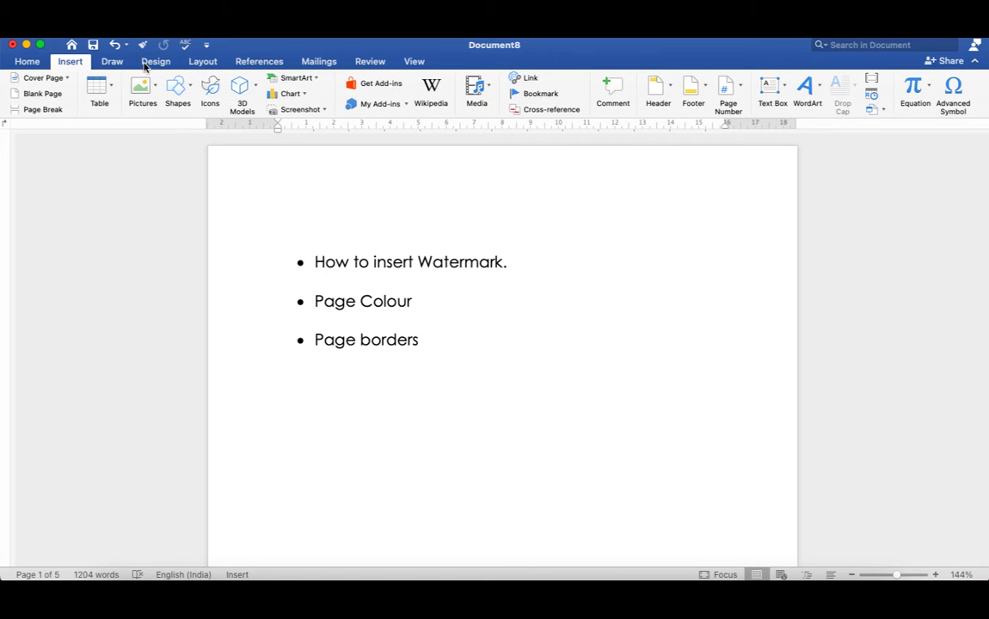
pyautogui.click(156, 63)
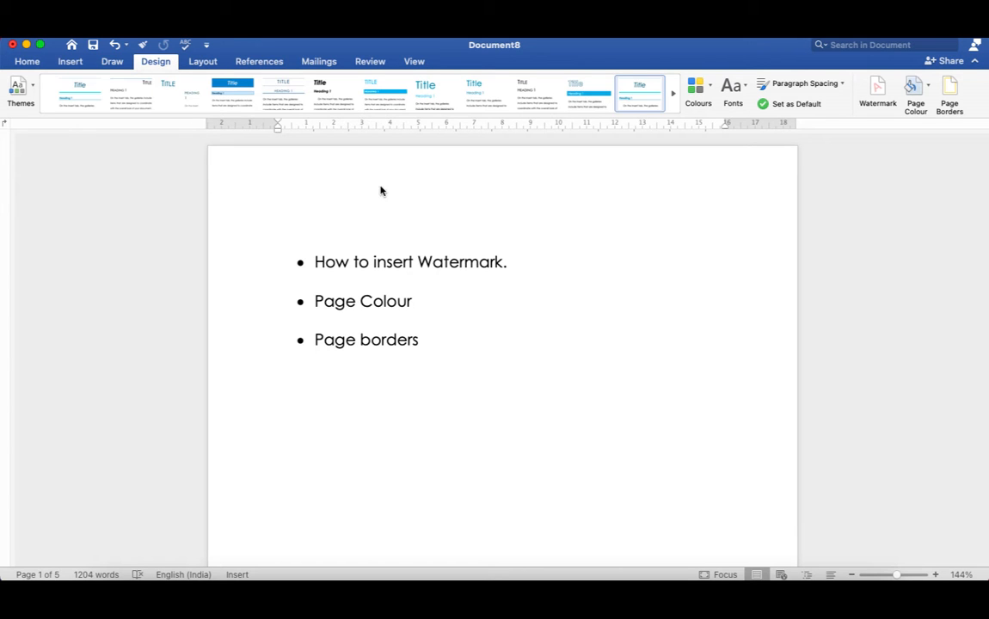
# - Start a text watermark for the document and clear its preset wording
pyautogui.click(879, 92)
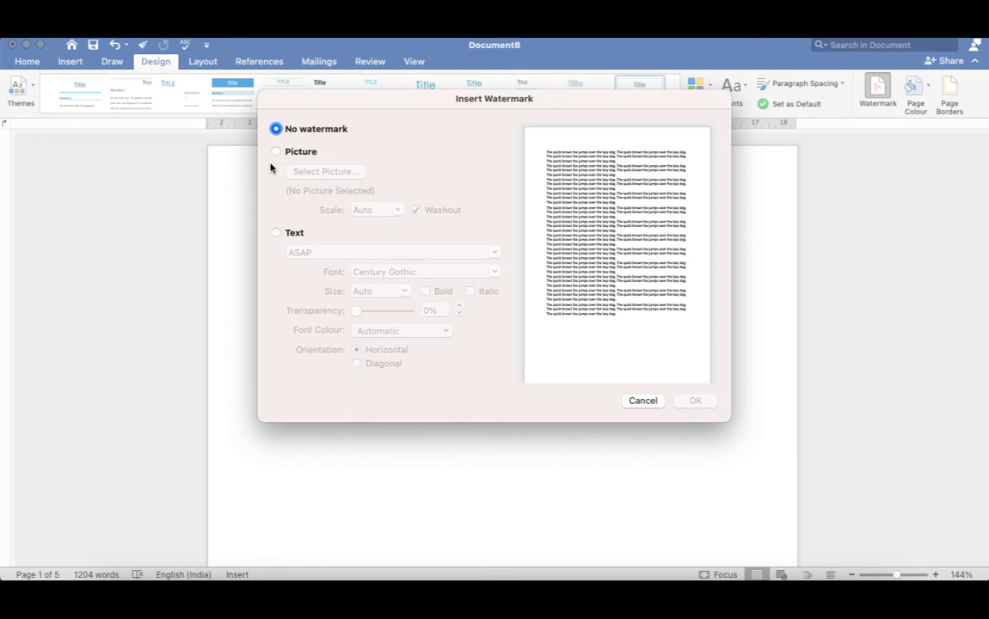
pyautogui.click(276, 234)
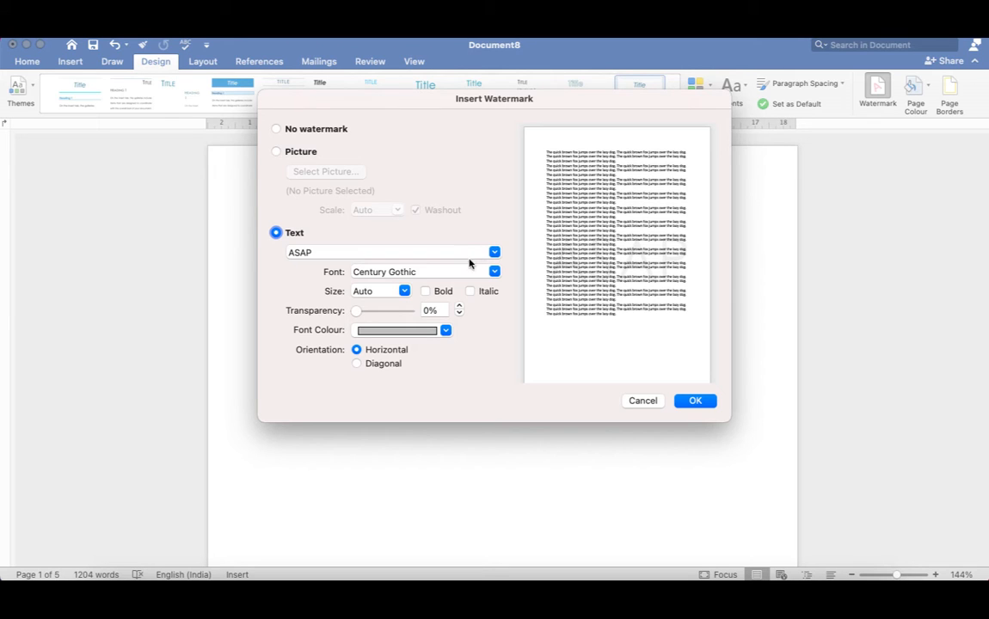
pyautogui.click(437, 251)
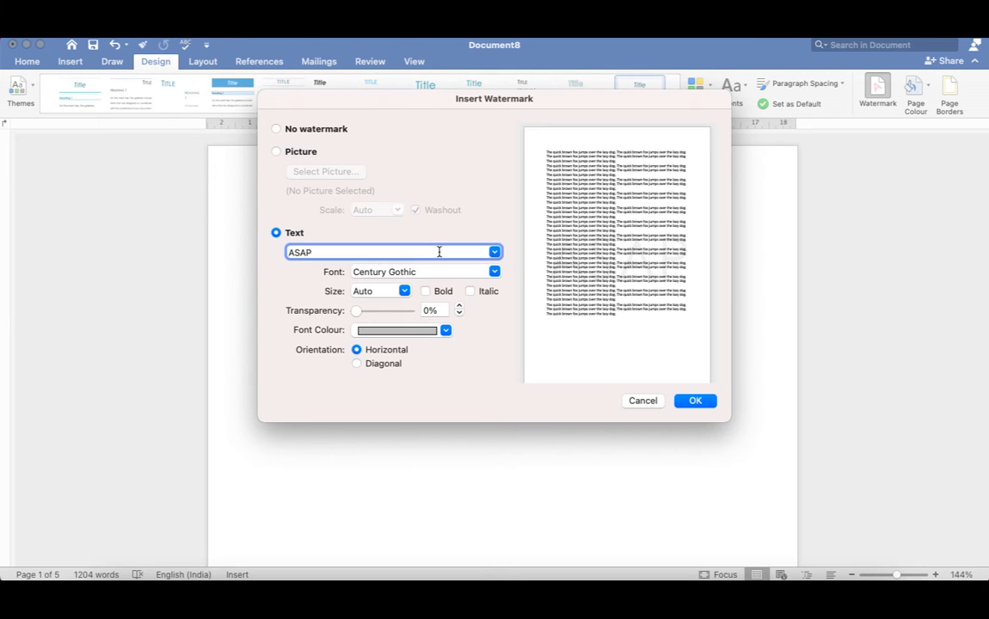
pyautogui.click(495, 253)
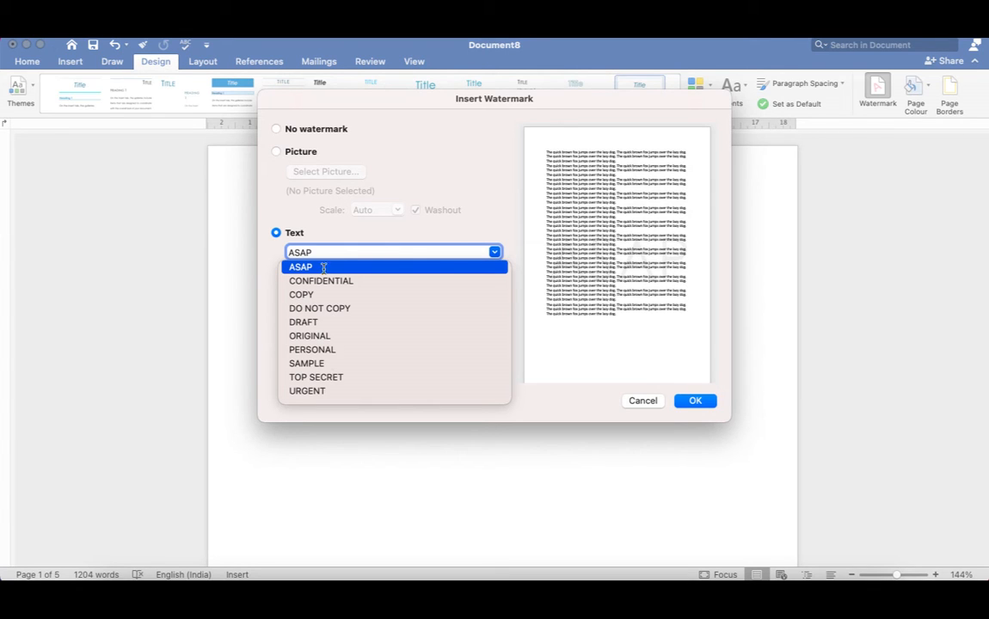
pyautogui.press('BackSpace')
pyautogui.press('BackSpace')
pyautogui.press('BackSpace')
pyautogui.press('BackSpace')
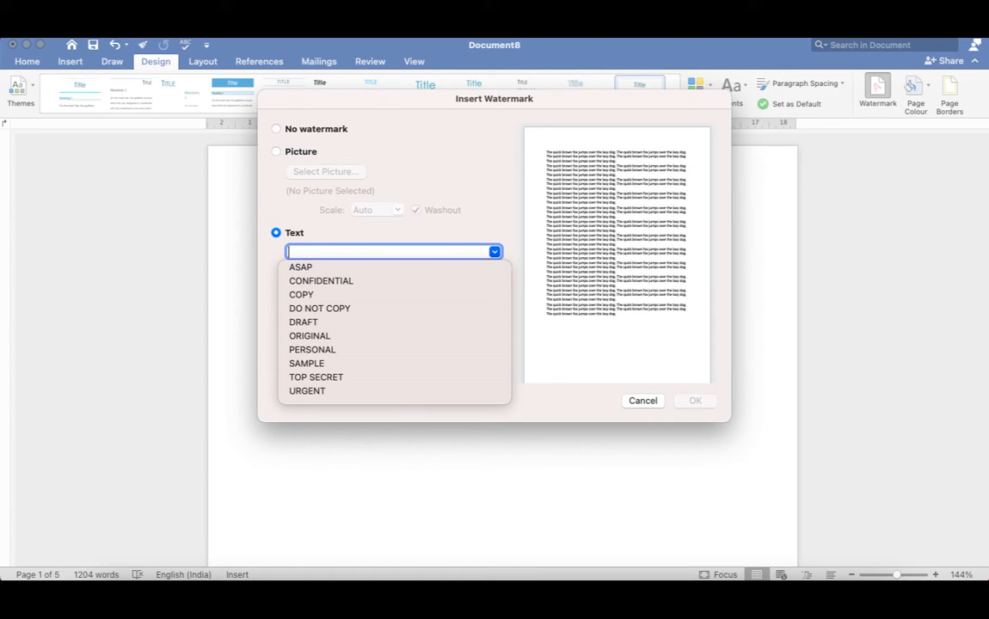
pyautogui.write('Demo')
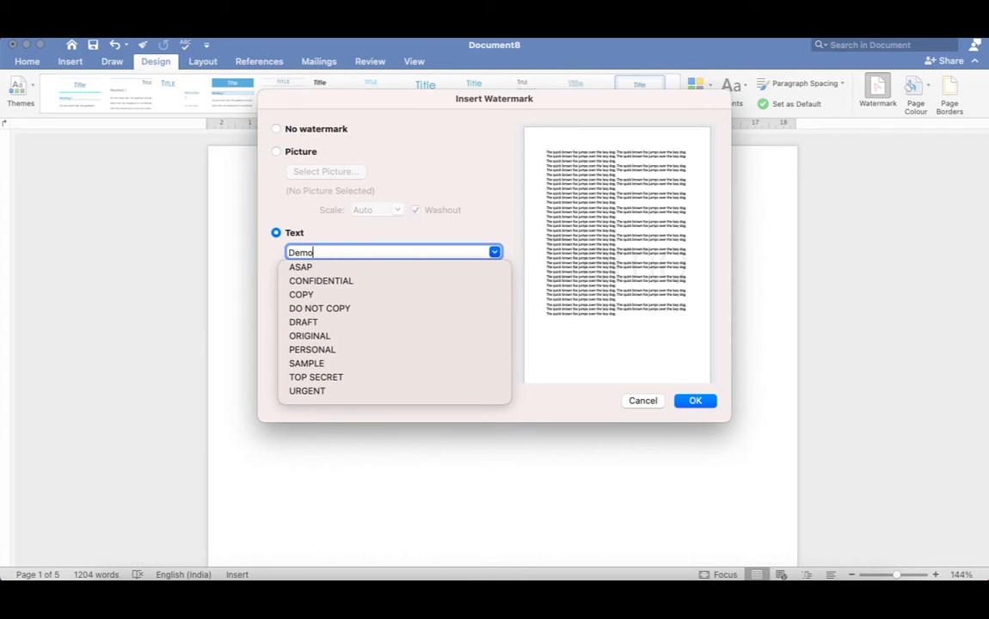
pyautogui.press('BackSpace')
pyautogui.press('BackSpace')
pyautogui.press('BackSpace')
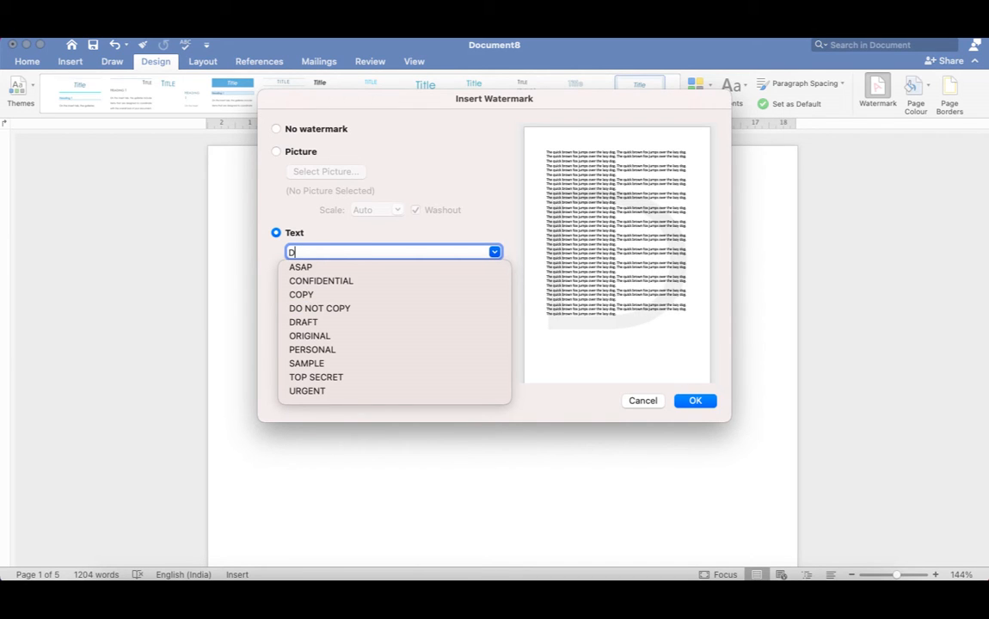
pyautogui.press('BackSpace')
# - Enter SVGC as the custom watermark text
pyautogui.write('Sv')
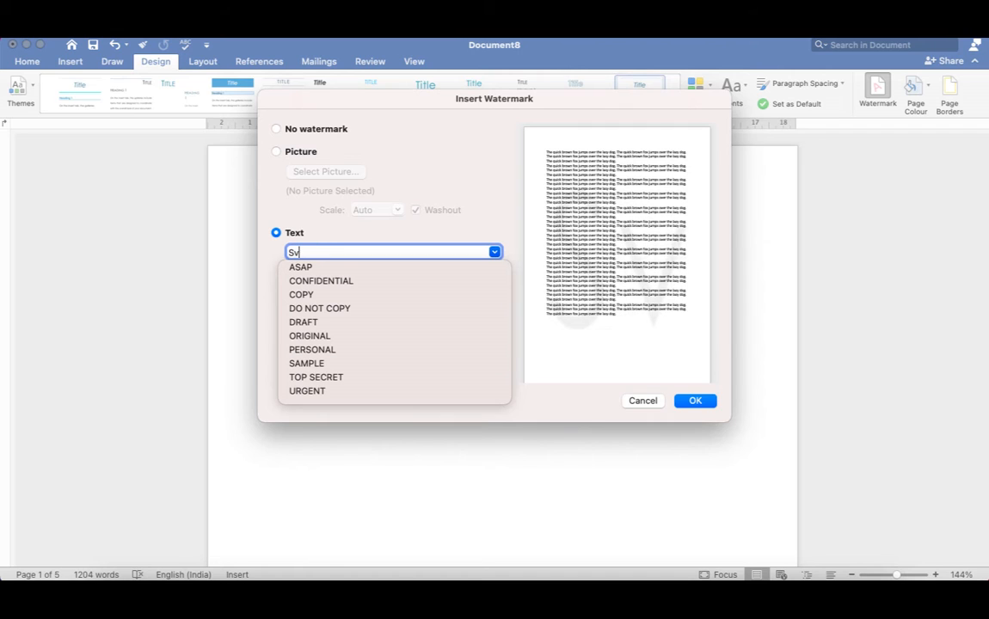
pyautogui.press('BackSpace')
pyautogui.write('V')
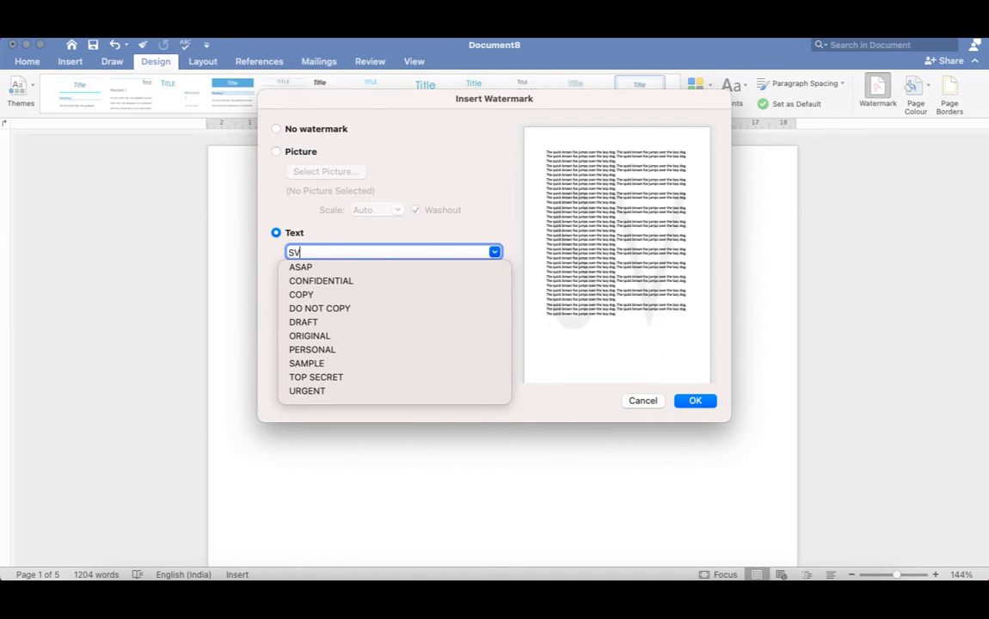
pyautogui.write('GC')
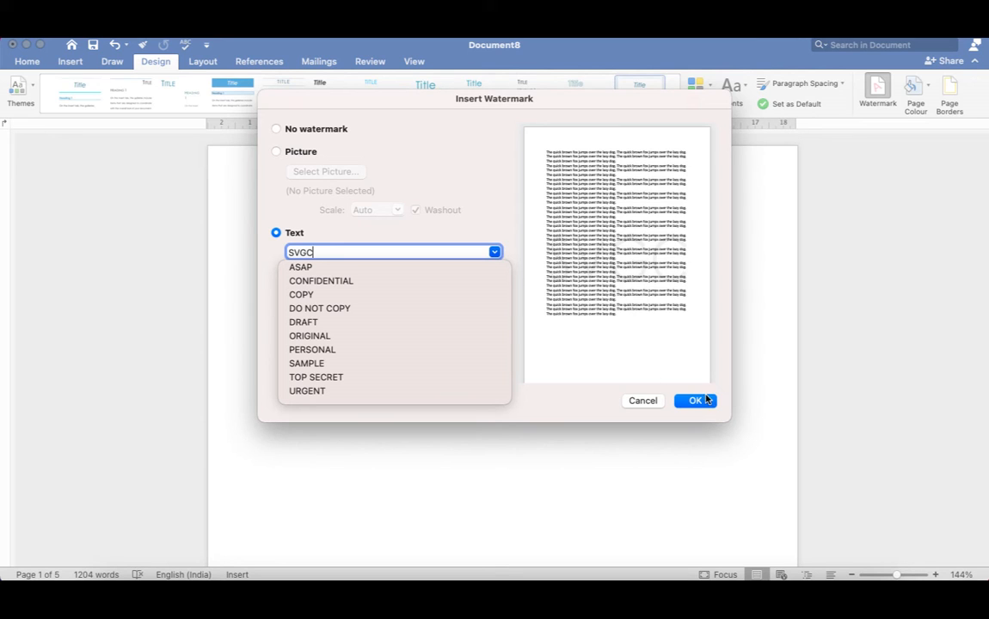
pyautogui.click(504, 226)
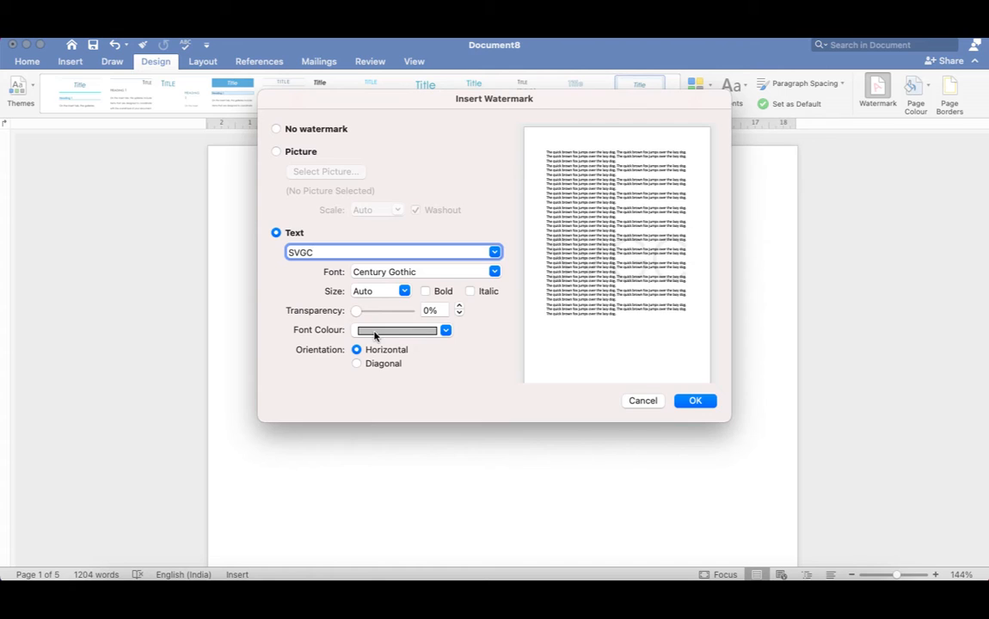
# - Colour the watermark text with the standard dark red and set its orientation to Diagonal
pyautogui.click(445, 330)
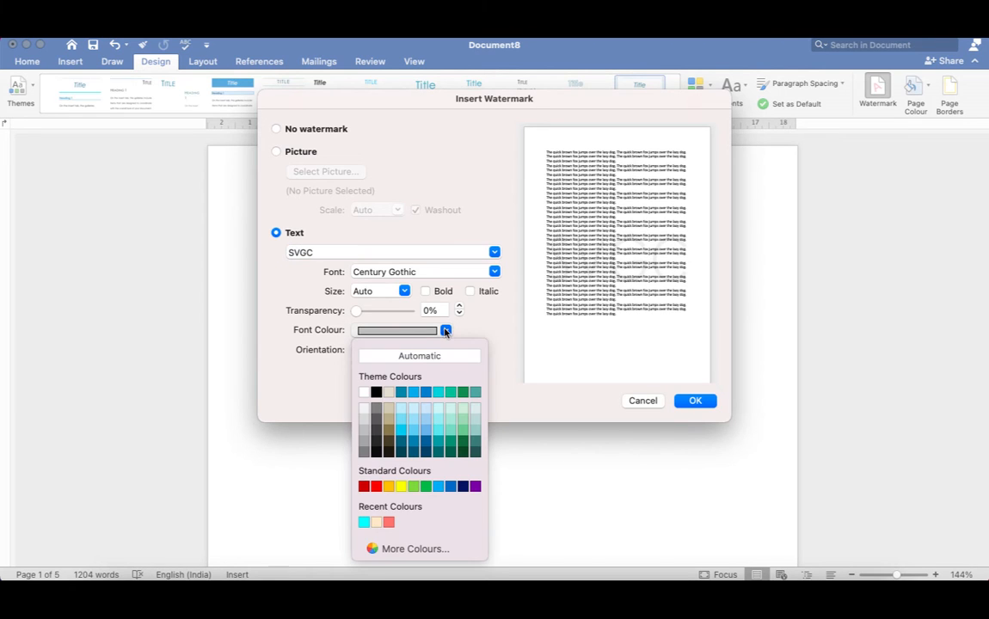
pyautogui.click(362, 488)
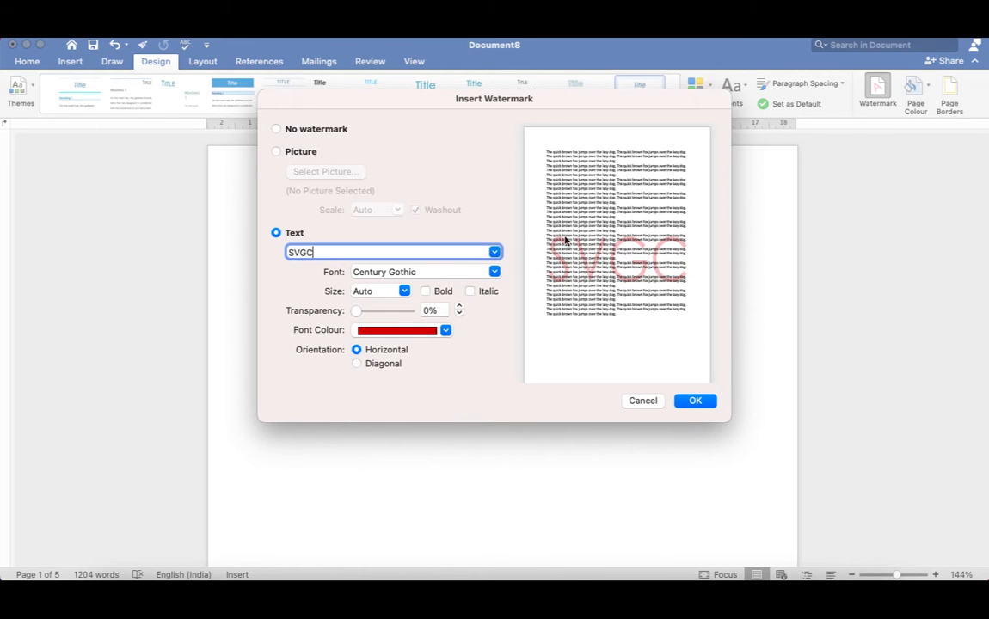
pyautogui.click(354, 363)
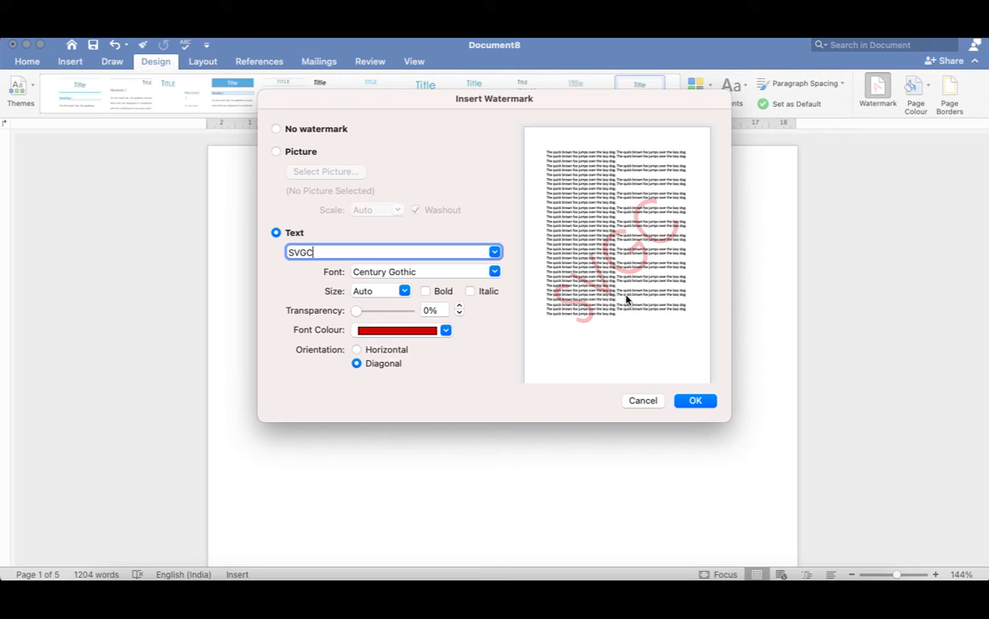
# - Make the watermark text bold and italic with 19% transparency, and apply the watermark to the document
pyautogui.click(405, 292)
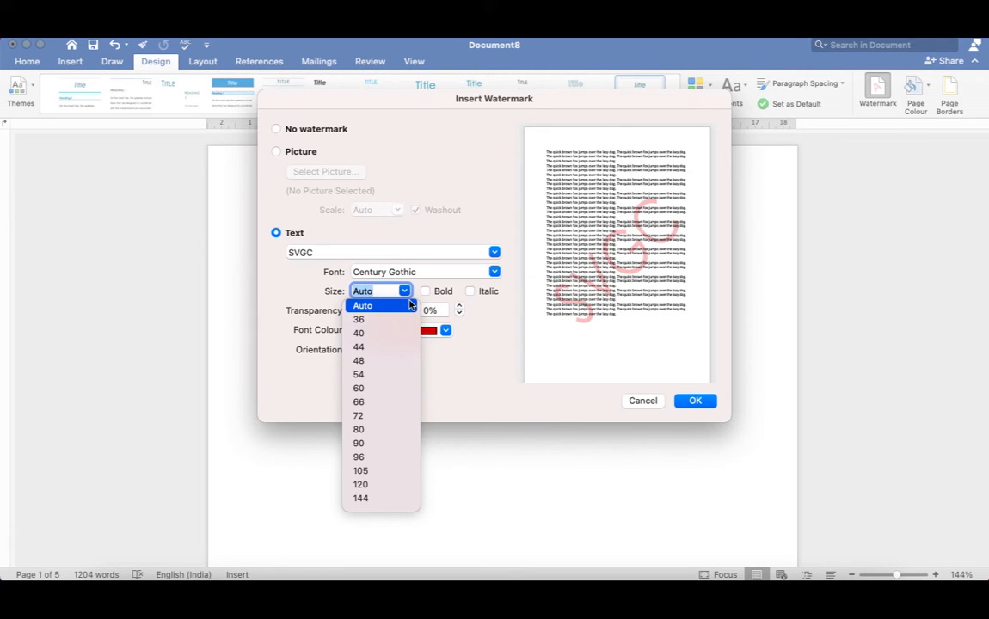
pyautogui.click(478, 369)
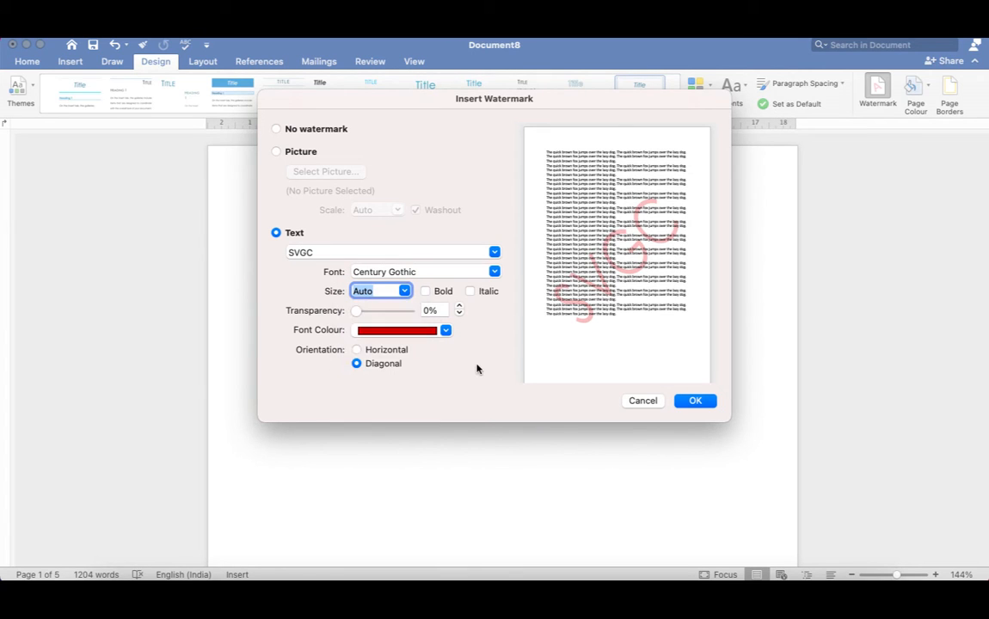
pyautogui.click(425, 291)
pyautogui.click(471, 291)
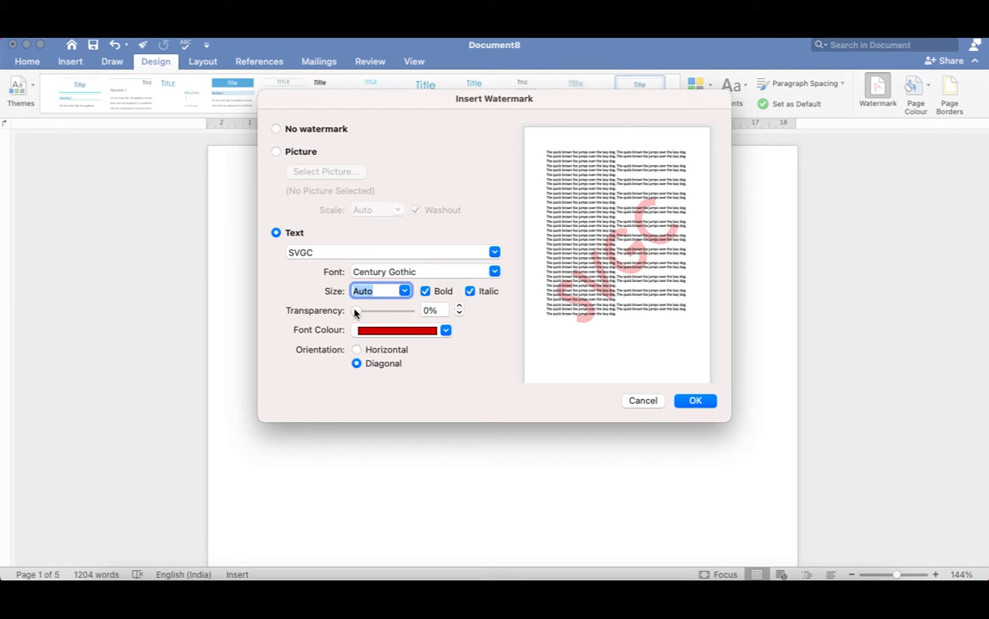
pyautogui.moveTo(355, 313); pyautogui.dragTo(371, 315)
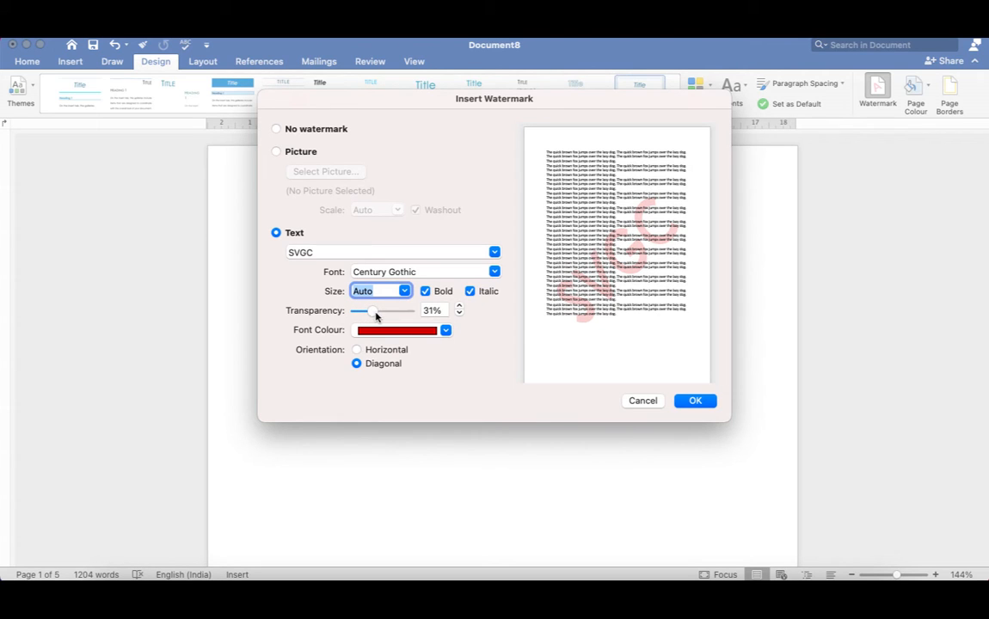
pyautogui.moveTo(375, 316)
pyautogui.mouseDown()
pyautogui.moveTo(399, 314)
pyautogui.moveTo(366, 317)
pyautogui.mouseUp()
pyautogui.click(697, 401)
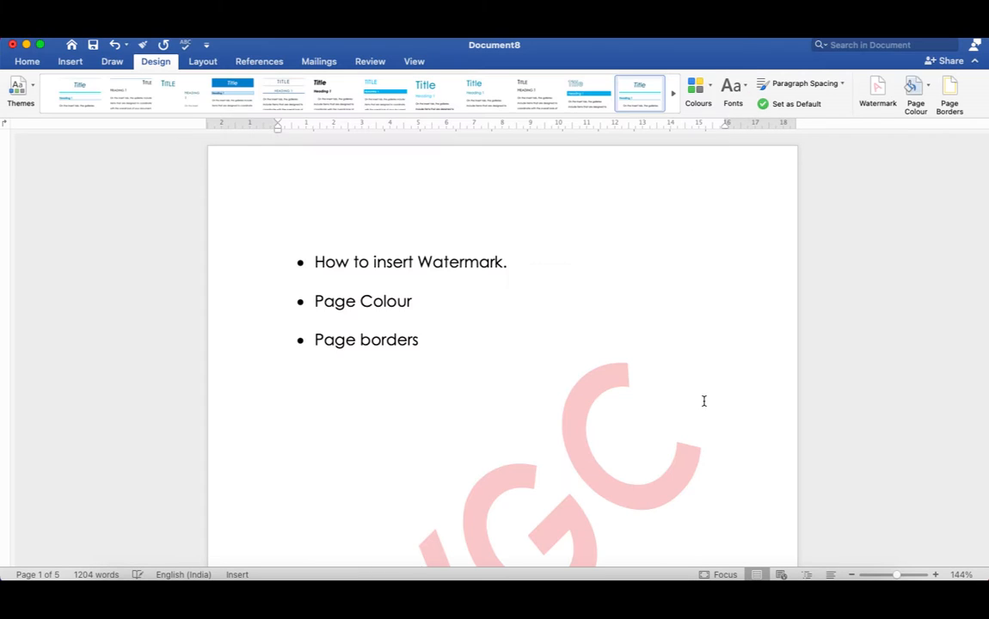
# - Examine how the watermark appears on the pages throughout the document
pyautogui.scroll(-6, 526, 368)
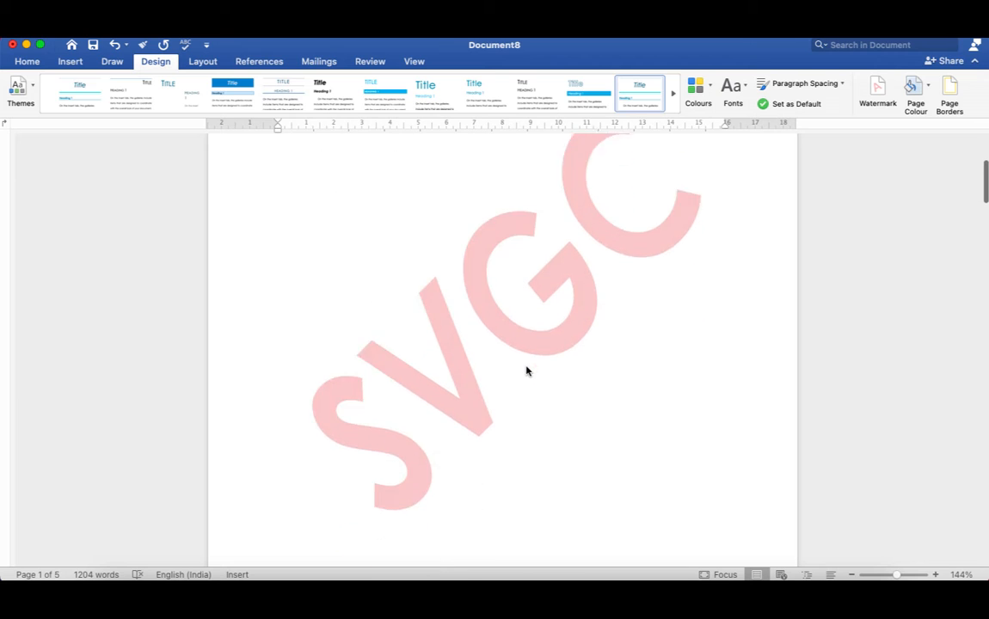
pyautogui.scroll(2, 527, 370)
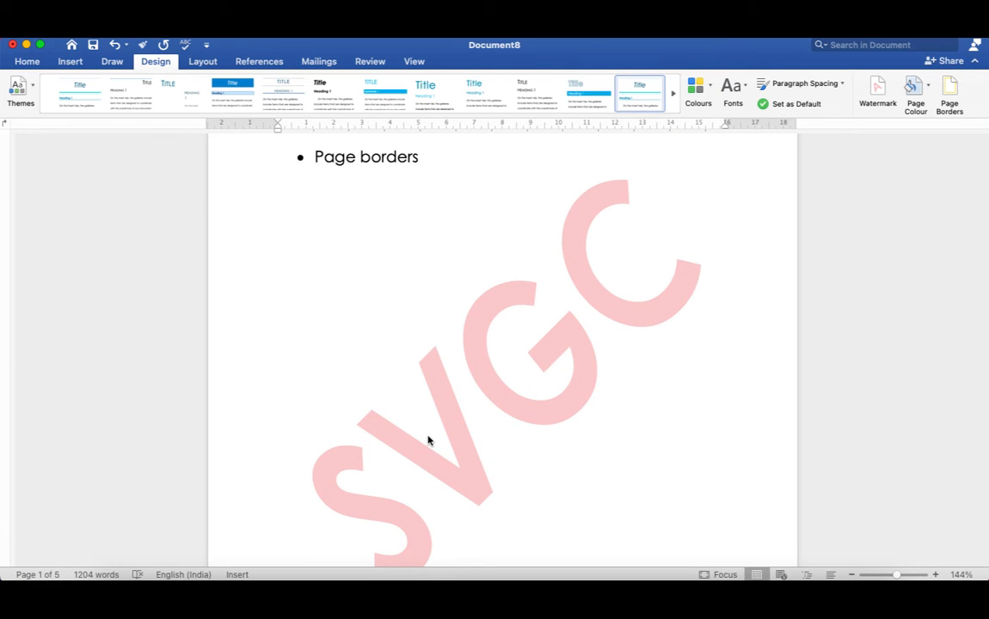
pyautogui.scroll(-15, 427, 440)
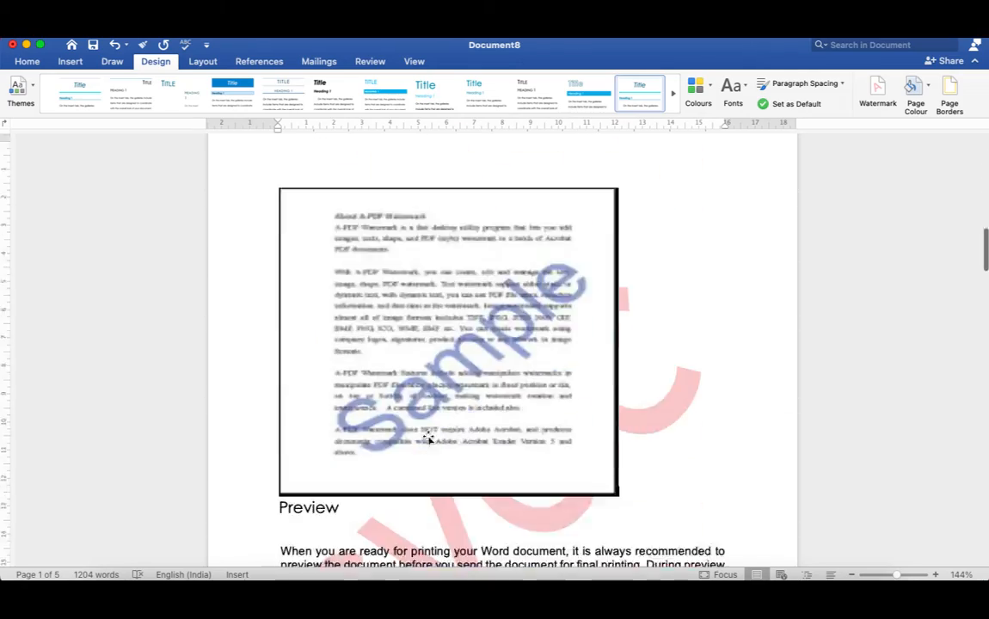
pyautogui.scroll(-15, 427, 437)
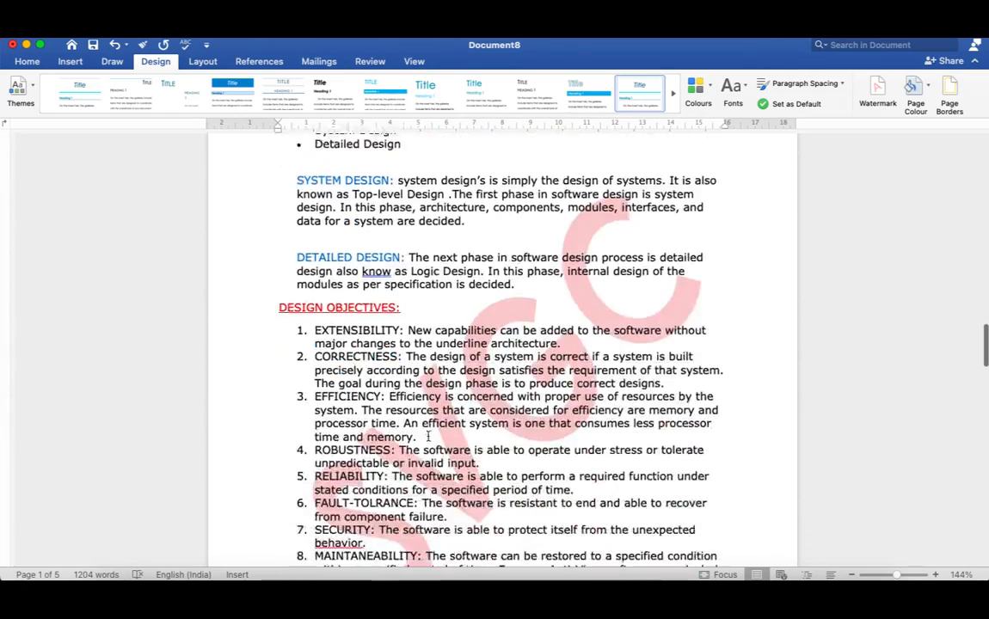
pyautogui.scroll(-12, 428, 436)
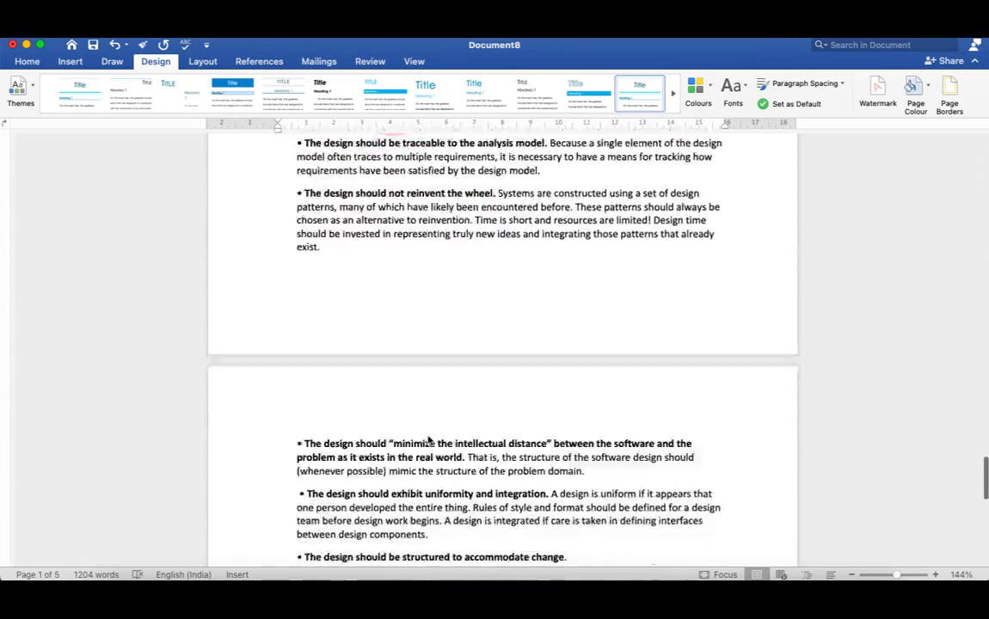
pyautogui.scroll(13, 428, 440)
pyautogui.scroll(20, 428, 441)
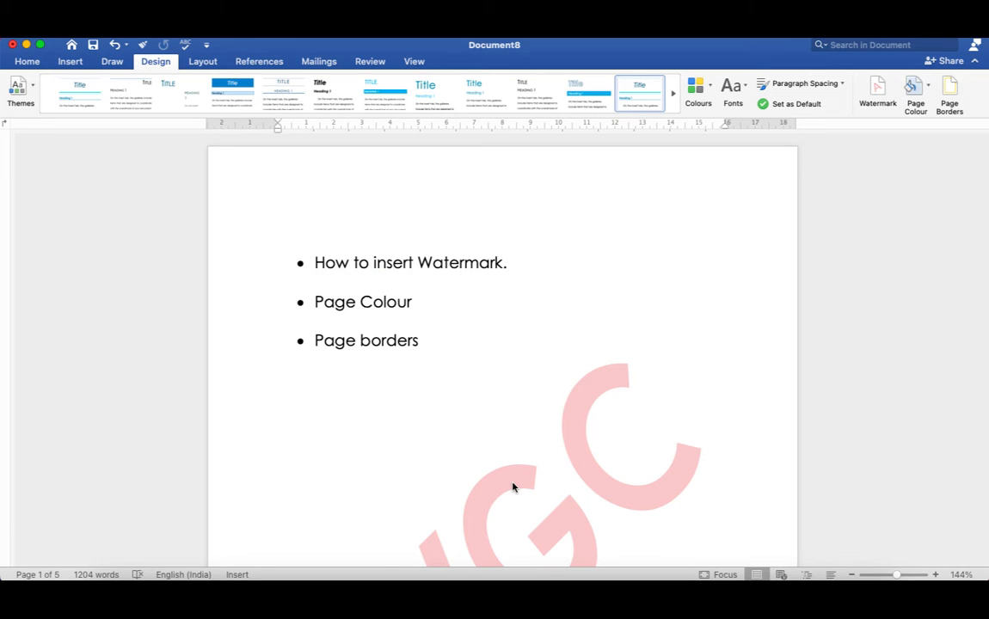
# - Preview the SVGC text watermark in Horizontal orientation and return it to Diagonal
pyautogui.click(878, 93)
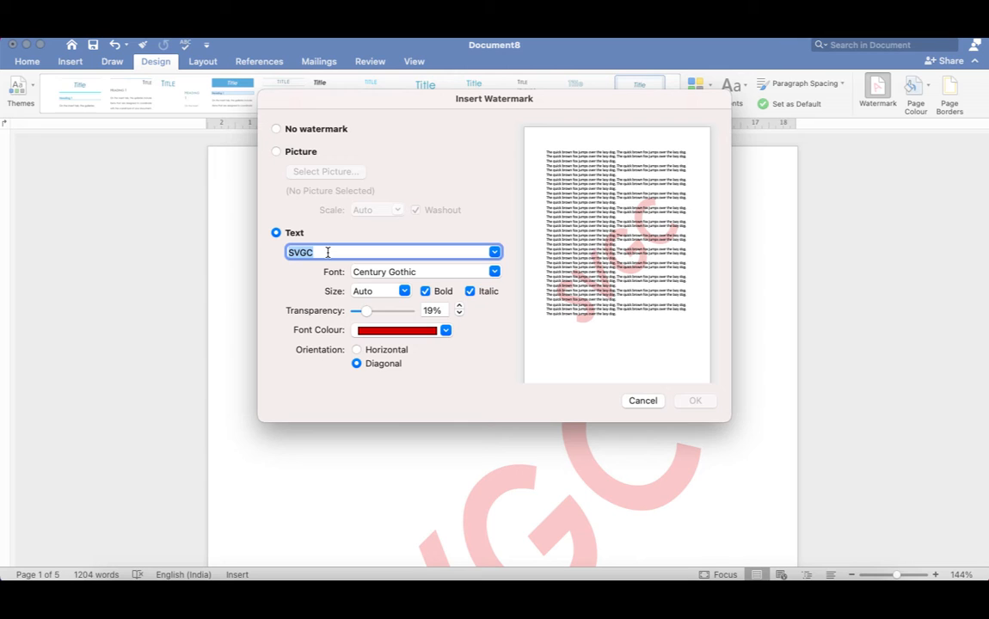
pyautogui.click(358, 350)
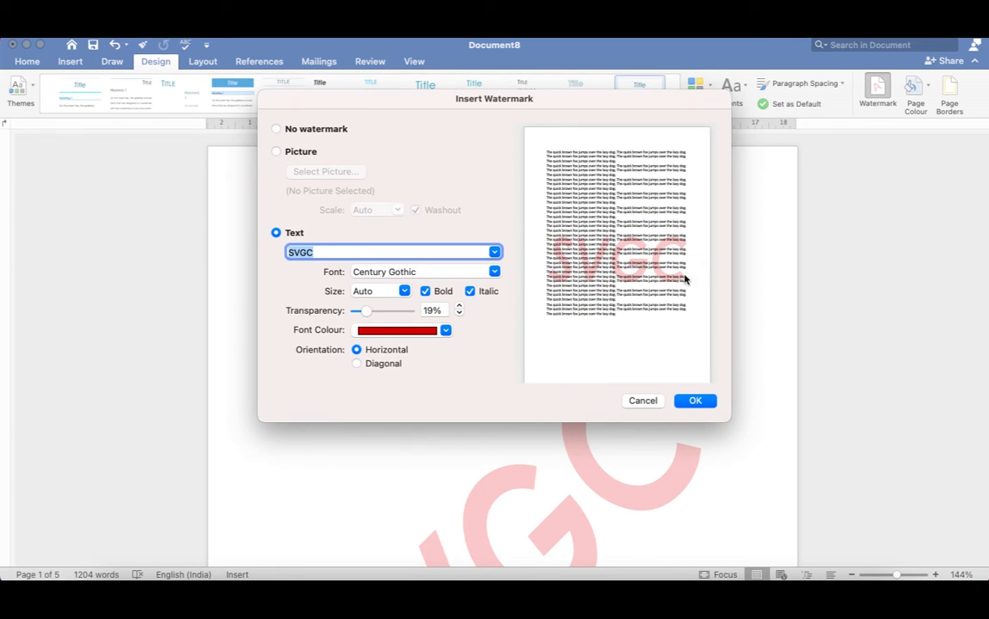
pyautogui.click(358, 364)
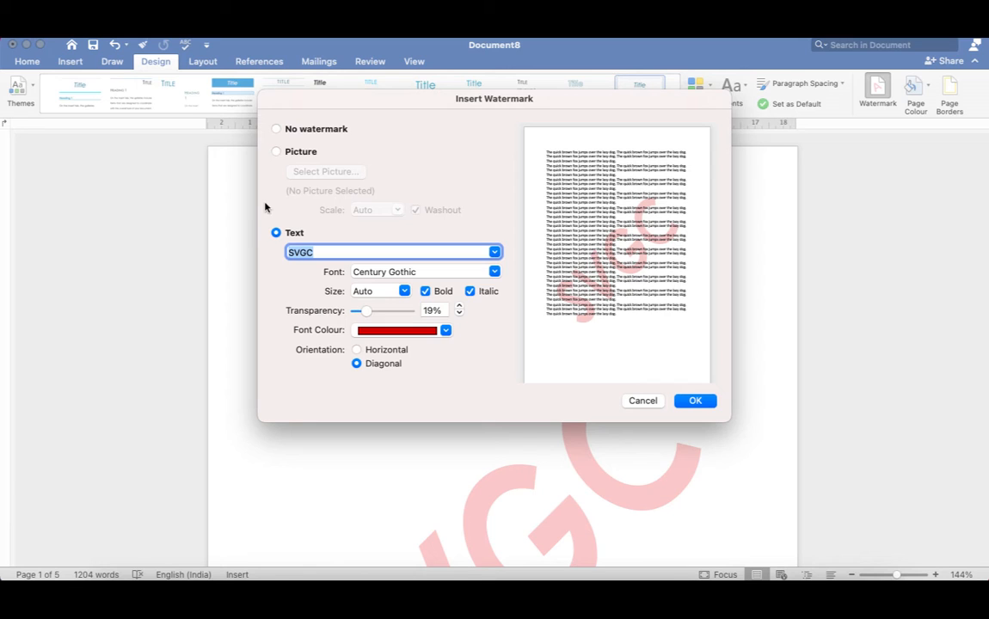
# - Switch the watermark type to Picture and choose HILK4302.JPG from the Photos folder
pyautogui.click(275, 153)
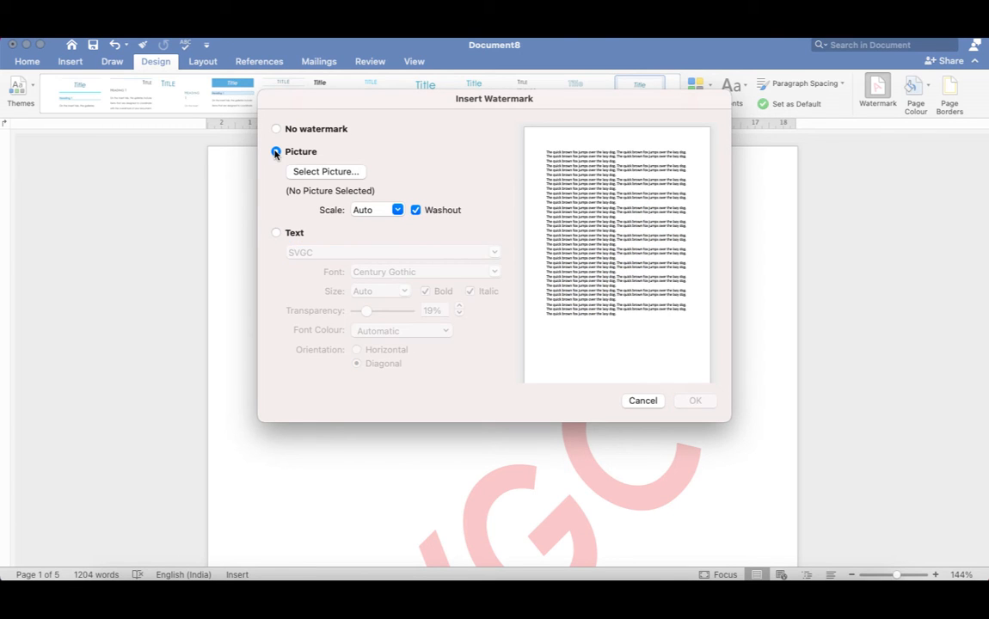
pyautogui.click(312, 175)
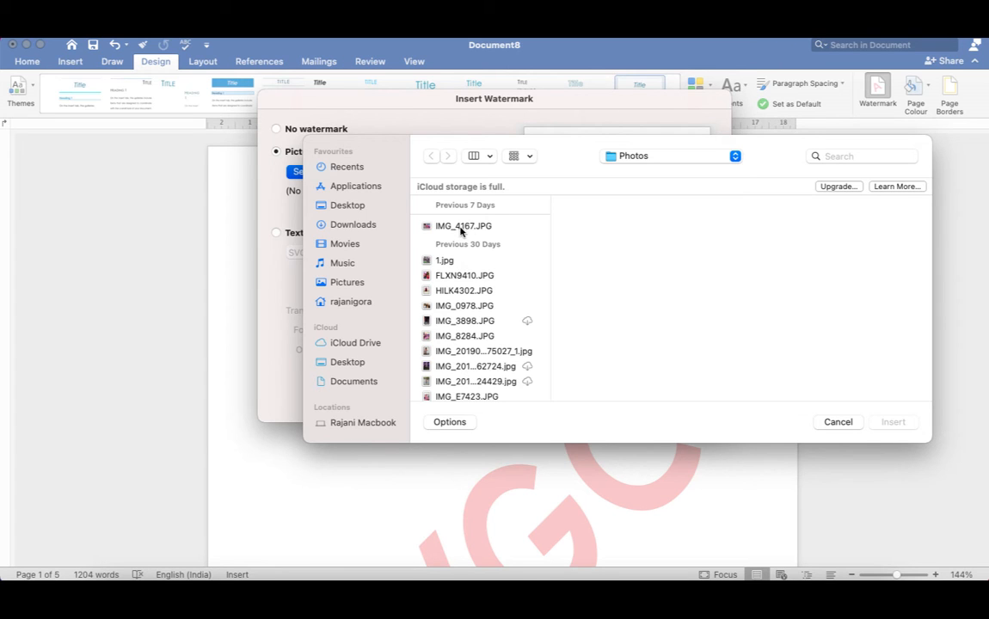
pyautogui.click(486, 292)
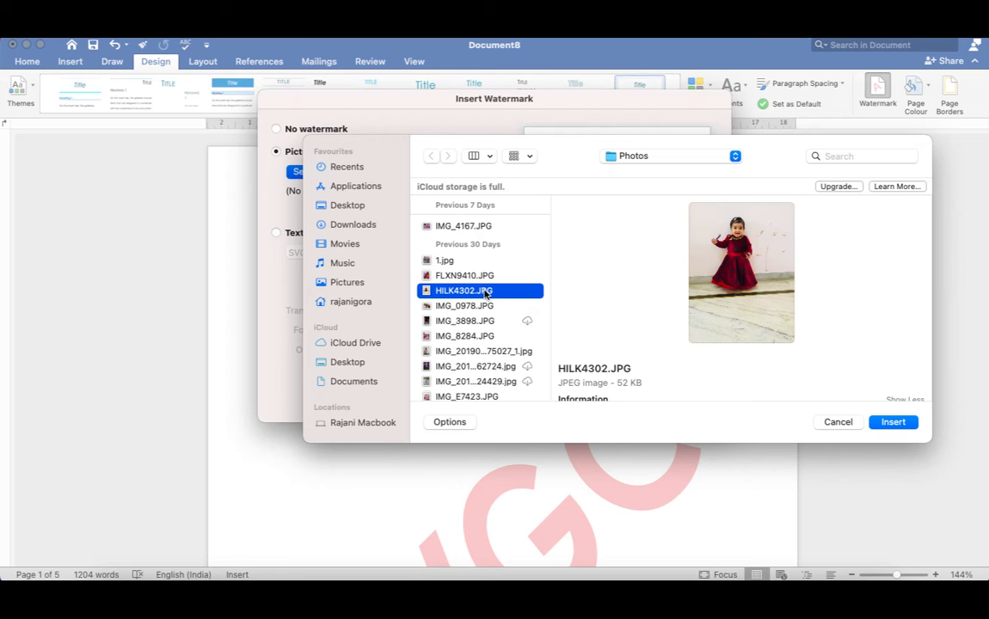
pyautogui.click(894, 421)
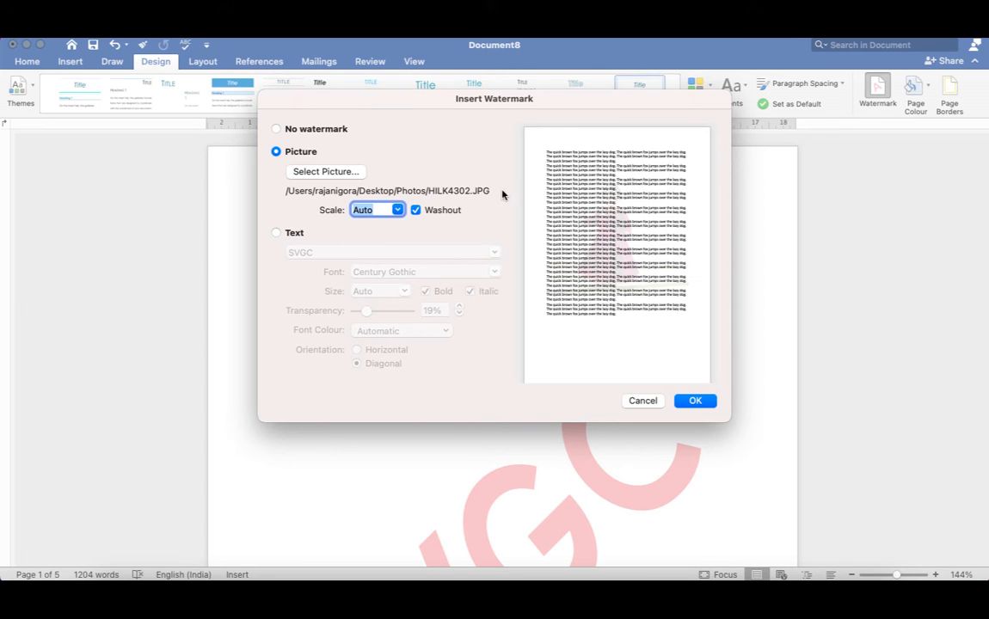
# - Compare the picture watermark without and with Washout, and apply it with Washout on and the scale at Auto
pyautogui.click(415, 209)
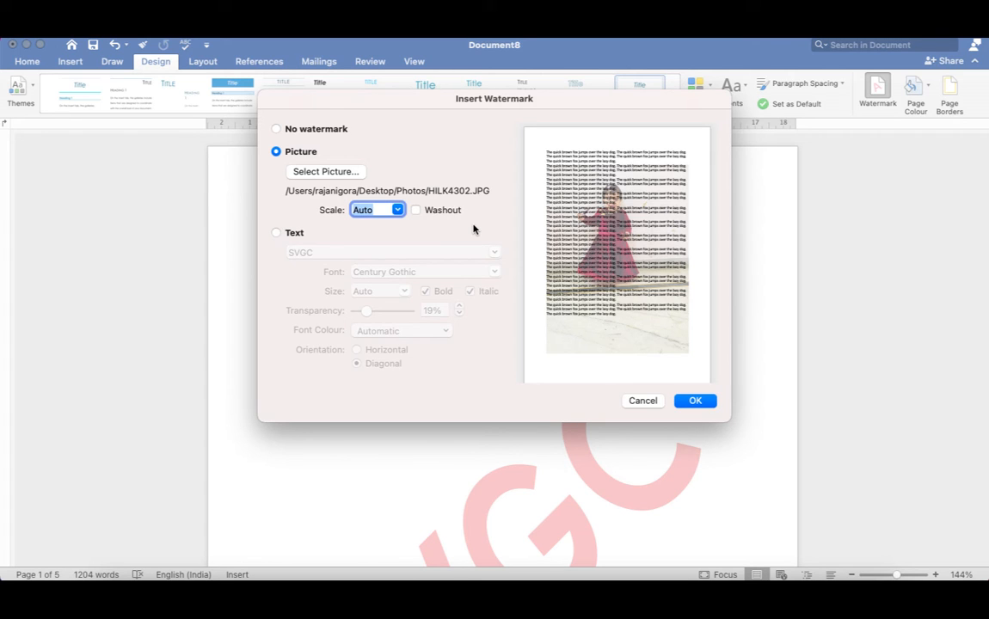
pyautogui.click(416, 210)
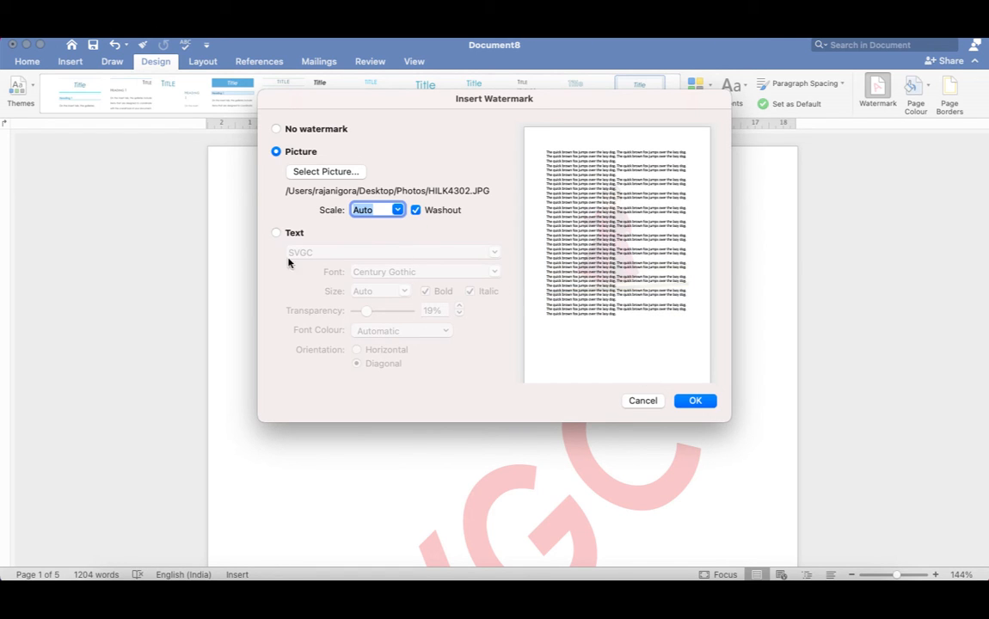
pyautogui.click(695, 401)
# - Examine how the picture watermark appears on the pages throughout the document
pyautogui.scroll(-10, 530, 447)
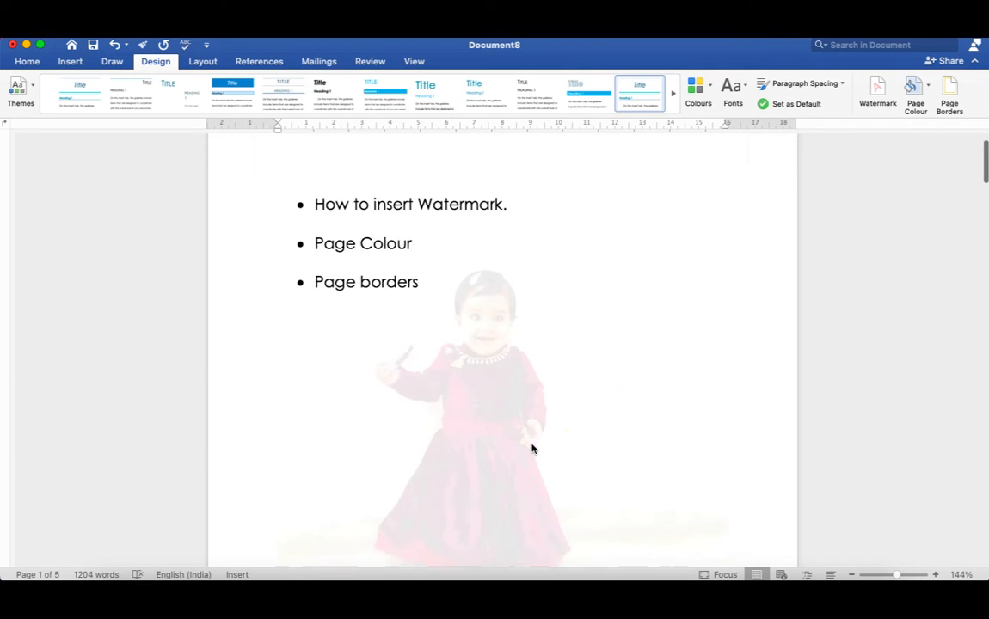
pyautogui.scroll(-20, 530, 447)
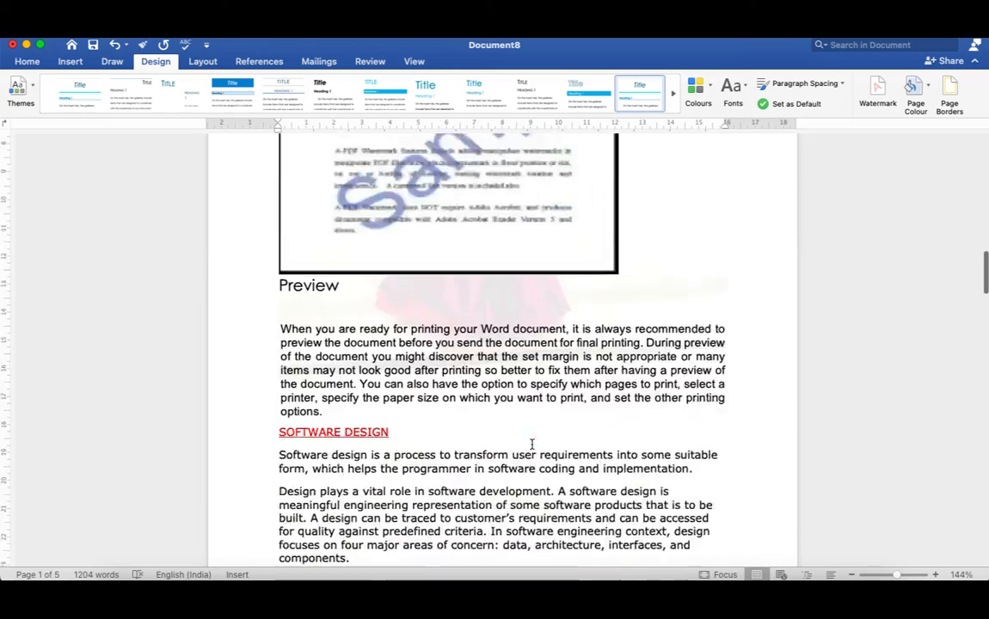
pyautogui.scroll(-20, 531, 444)
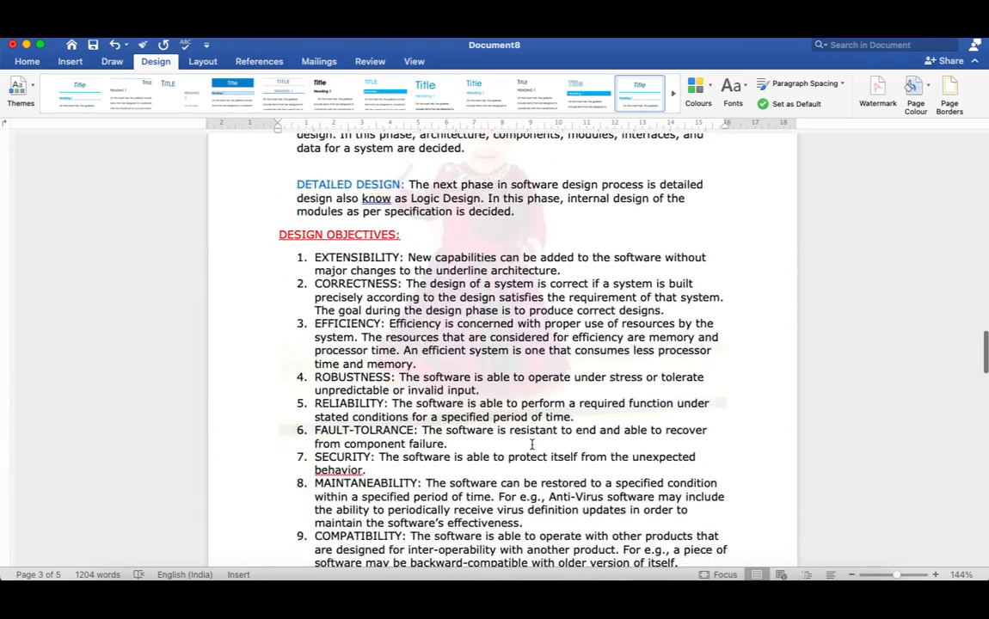
pyautogui.scroll(-20, 531, 446)
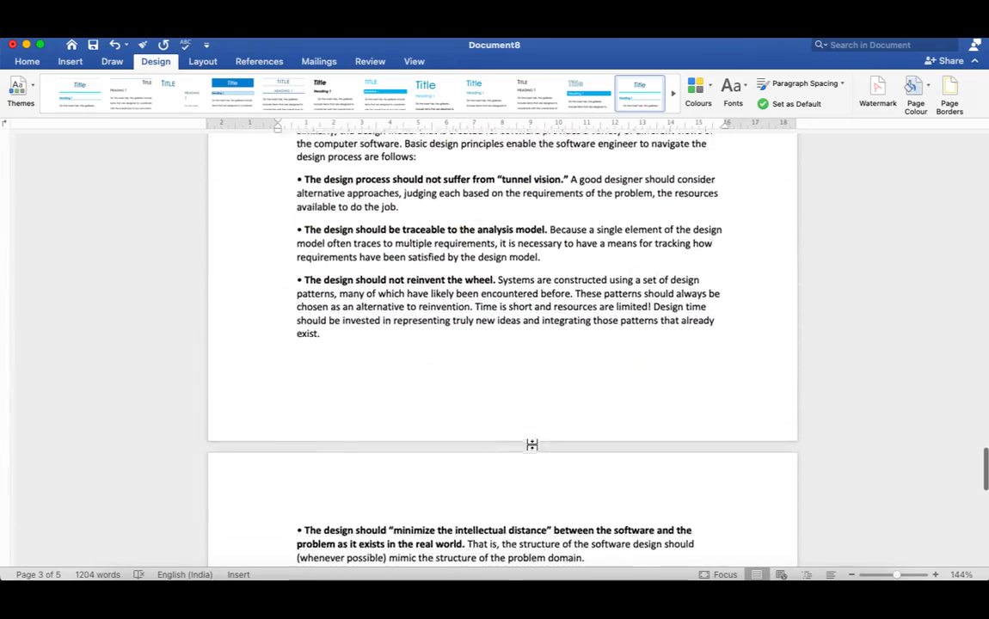
pyautogui.scroll(-5, 530, 447)
pyautogui.scroll(20, 530, 447)
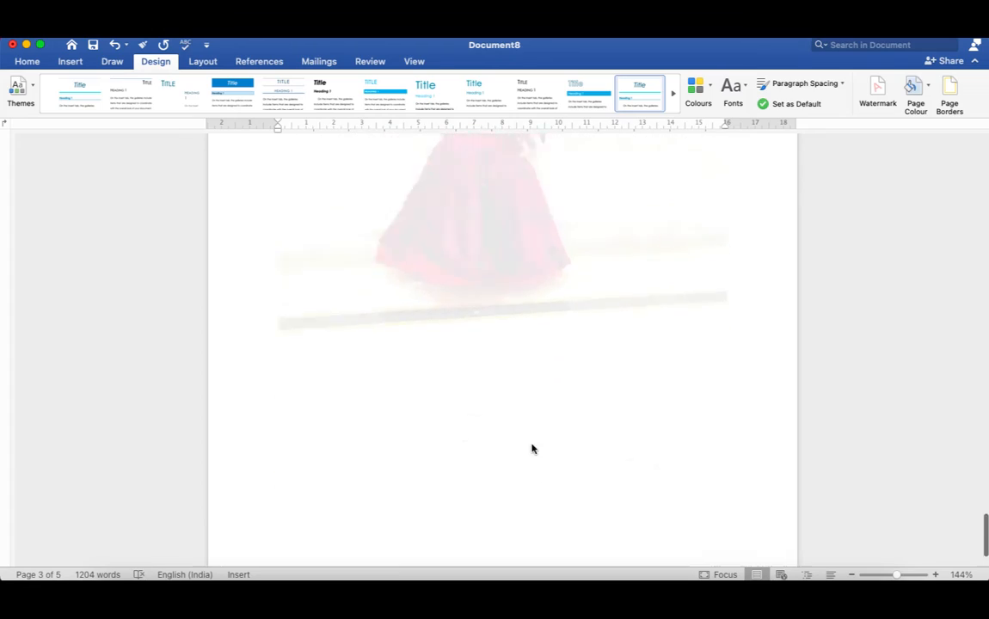
pyautogui.scroll(5, 531, 447)
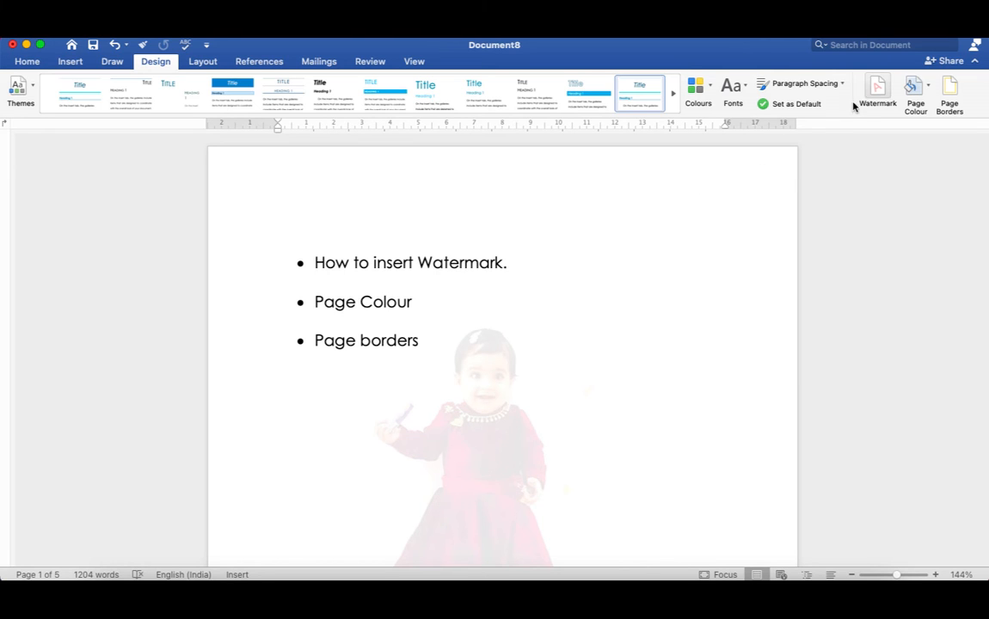
# - Remove the watermark from the document with the No watermark option and check the pages
pyautogui.click(882, 95)
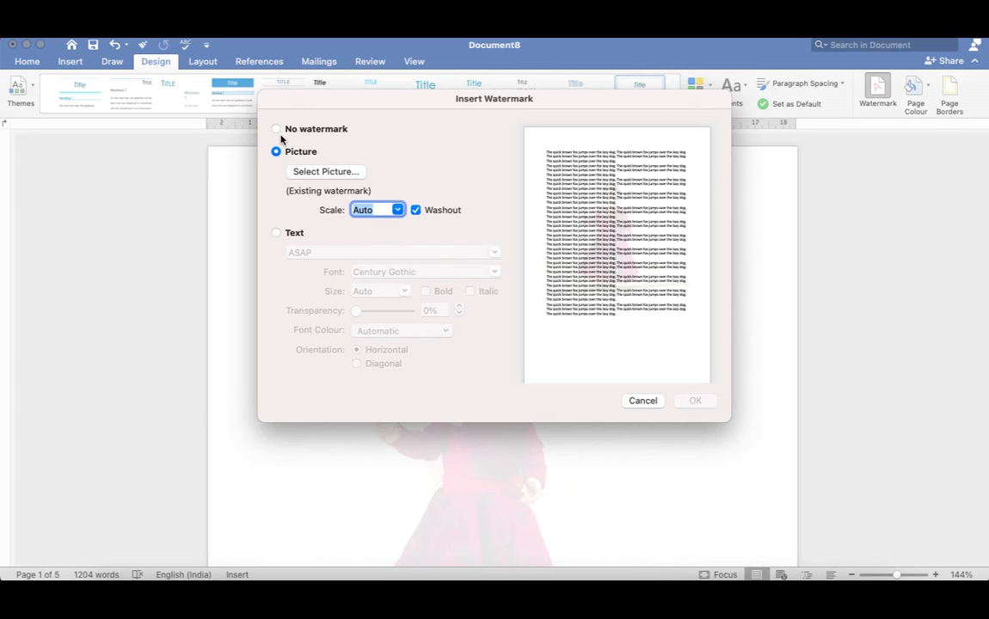
pyautogui.click(277, 131)
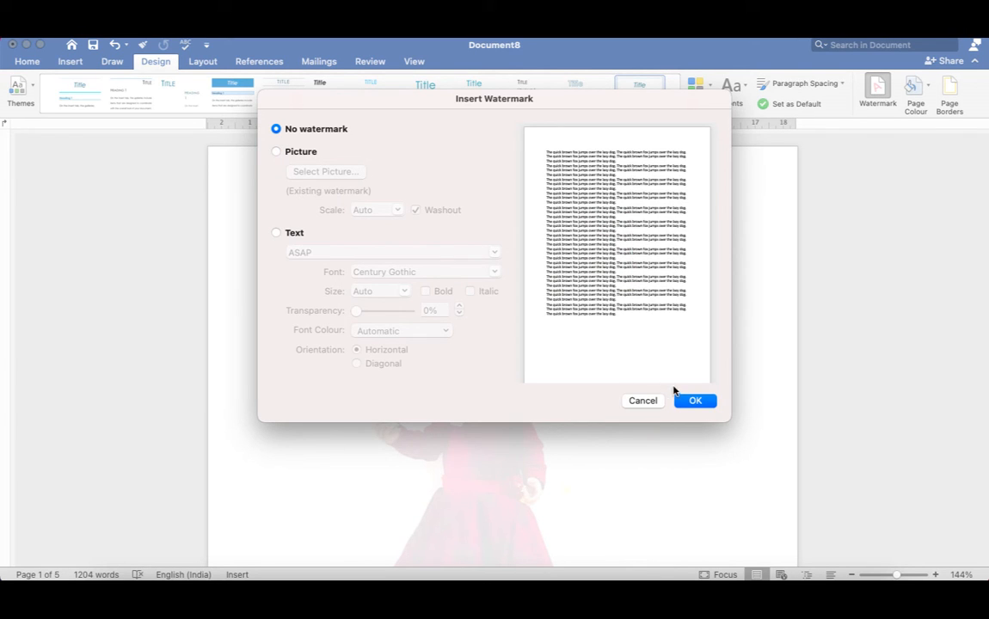
pyautogui.click(696, 400)
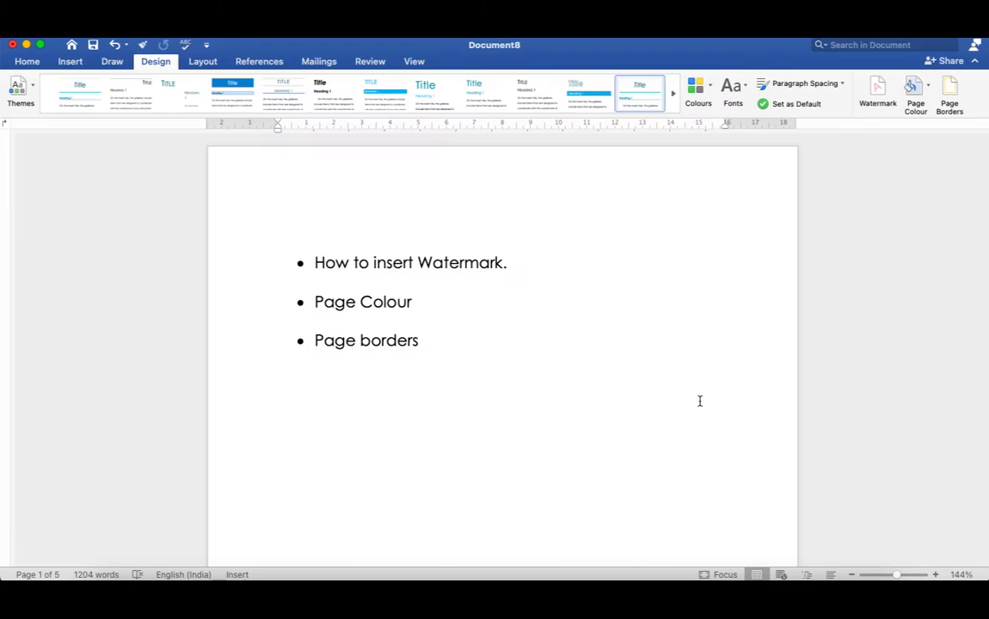
pyautogui.scroll(-10, 481, 441)
pyautogui.scroll(-20, 483, 444)
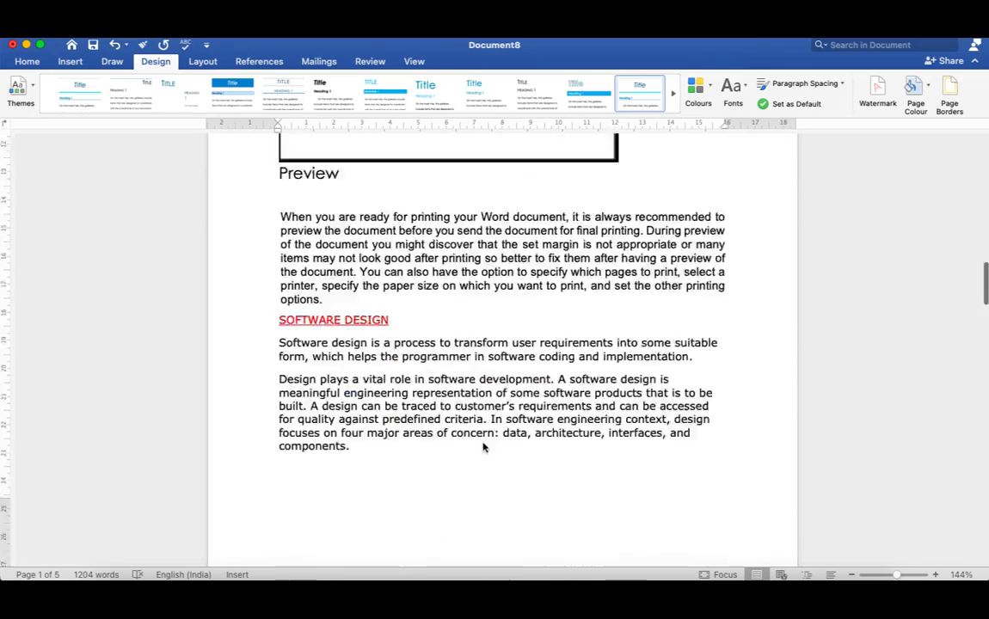
pyautogui.scroll(20, 484, 444)
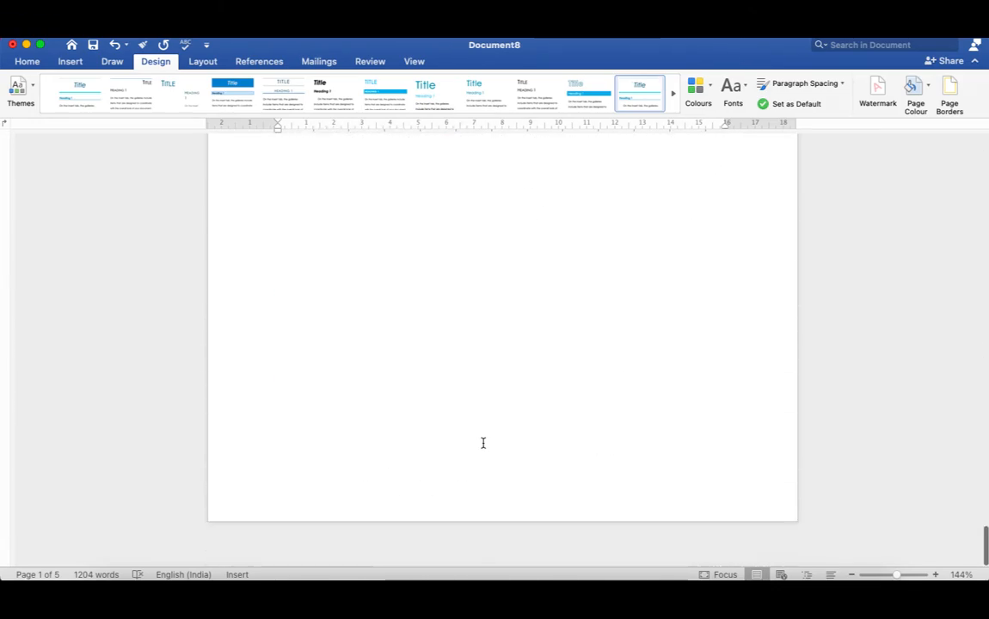
pyautogui.scroll(10, 483, 442)
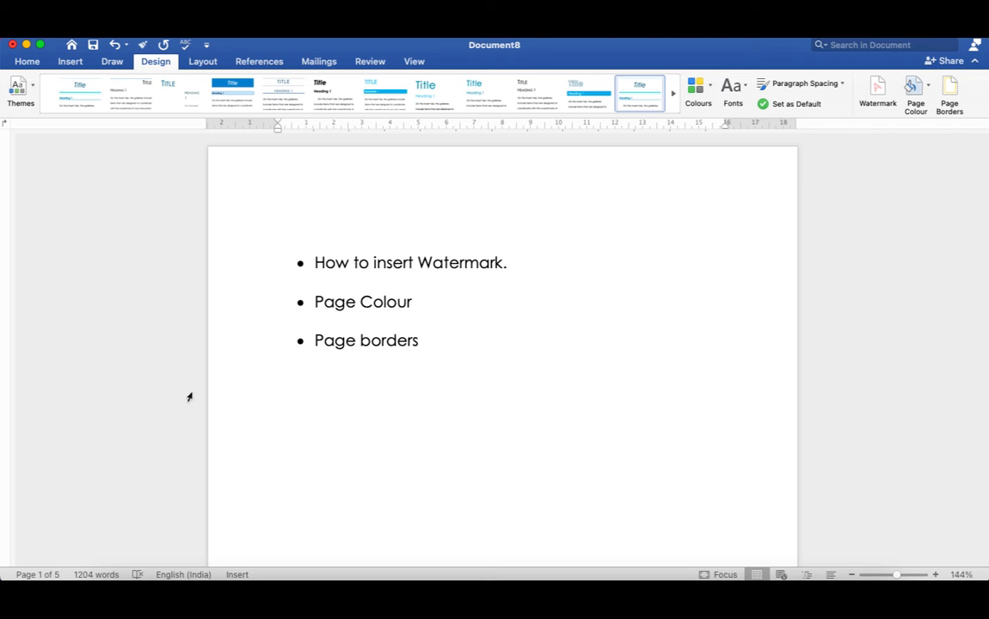
pyautogui.scroll(-1, 488, 389)
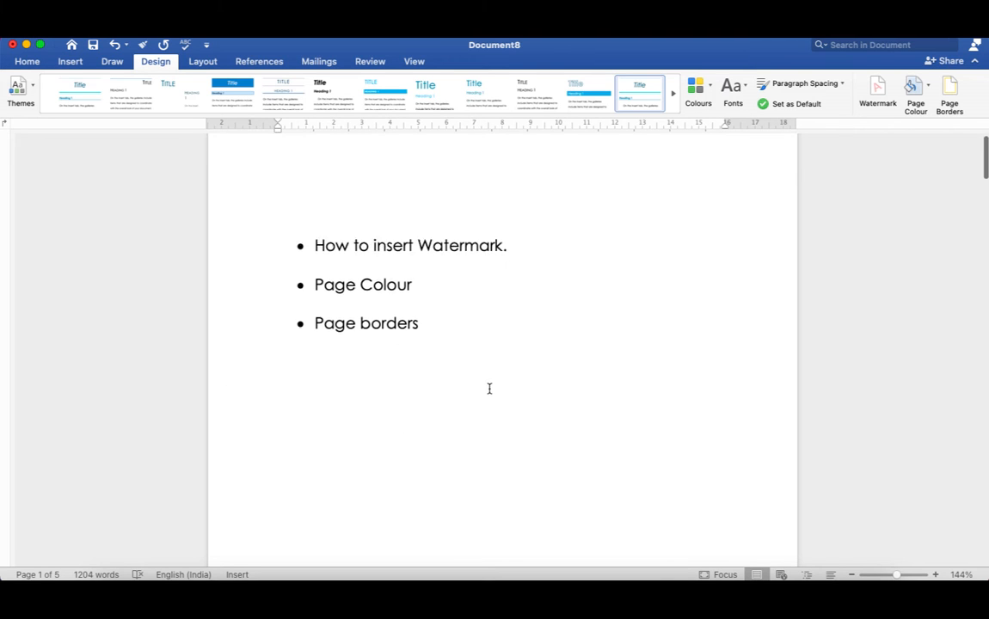
pyautogui.scroll(2, 489, 389)
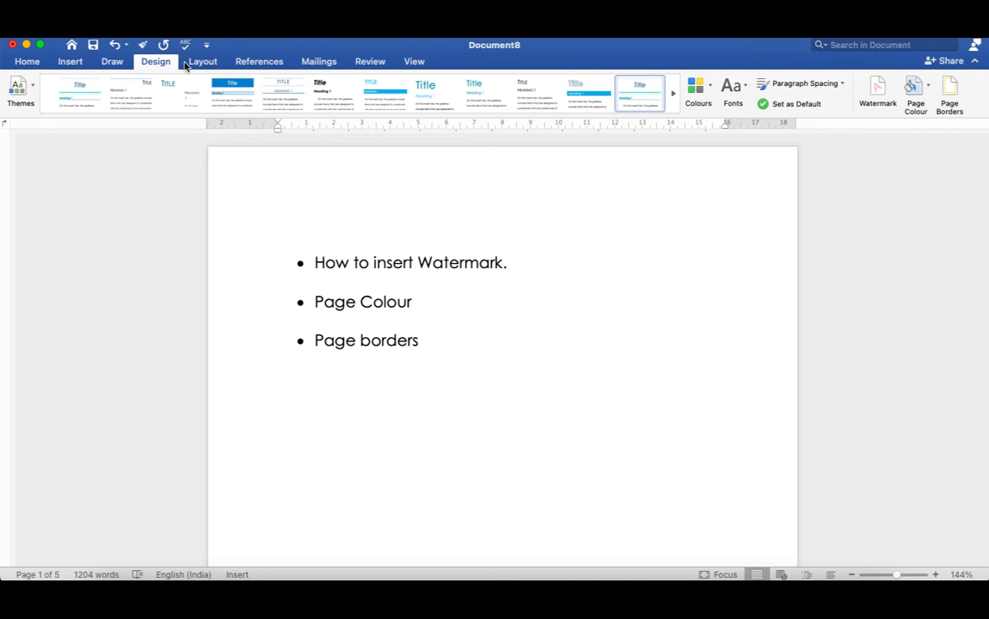
# - Try the bright blue theme colour and the standard light green as the page colour
pyautogui.click(928, 89)
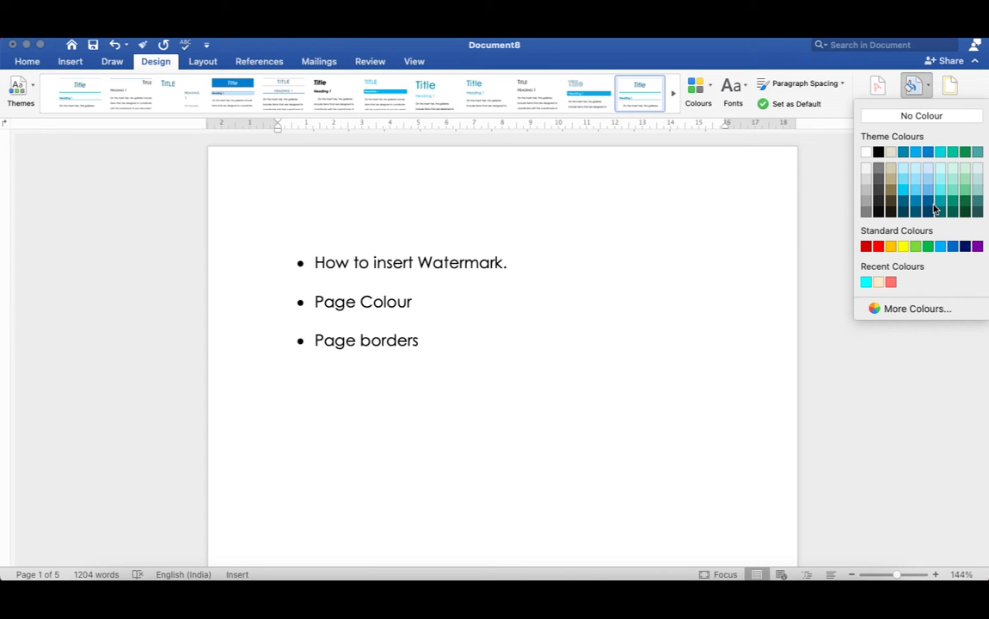
pyautogui.click(915, 153)
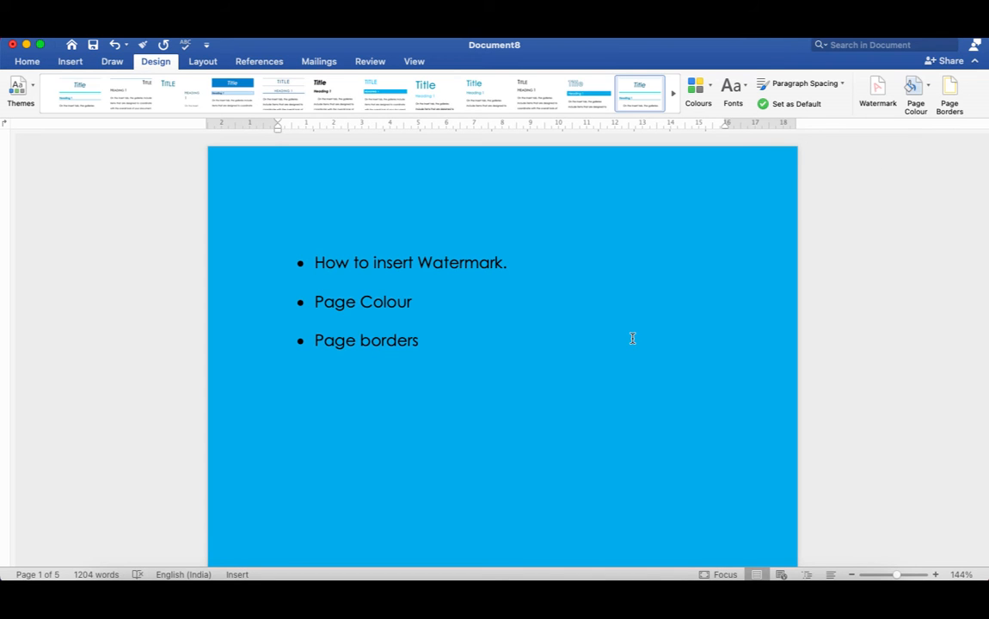
pyautogui.scroll(-20, 516, 359)
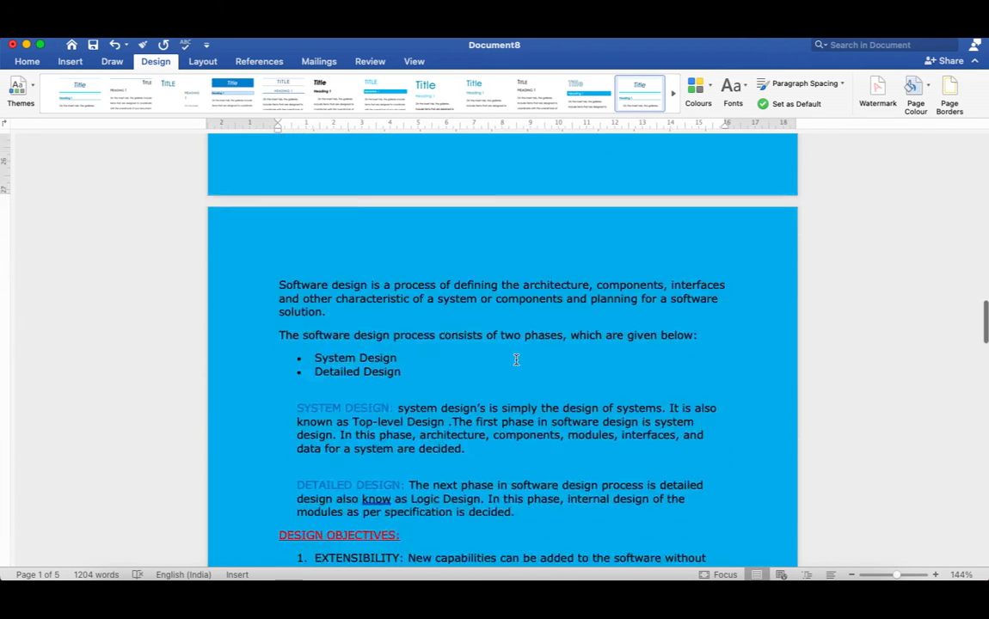
pyautogui.scroll(-20, 515, 360)
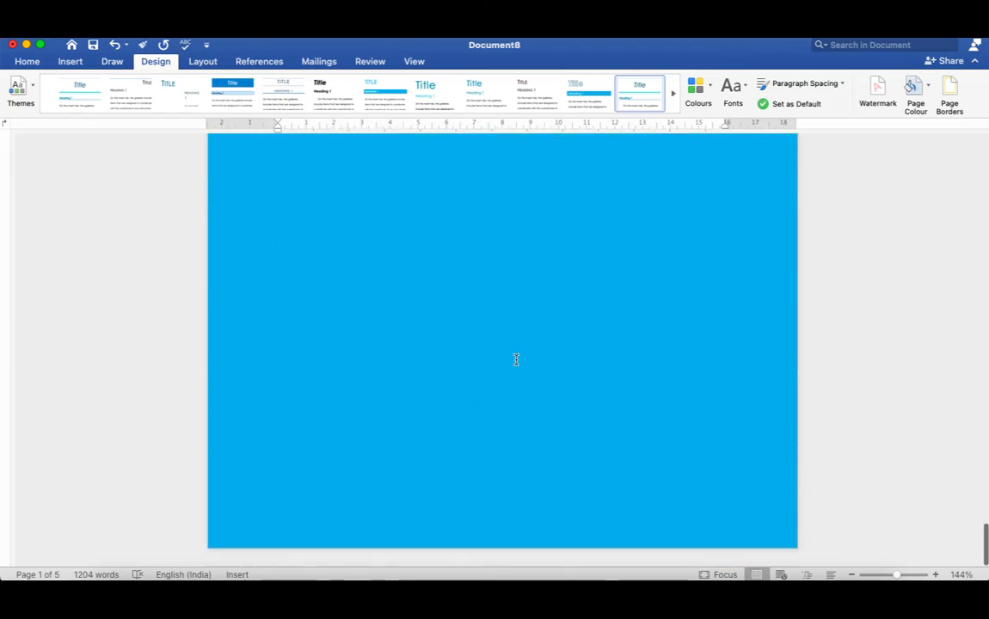
pyautogui.scroll(20, 516, 359)
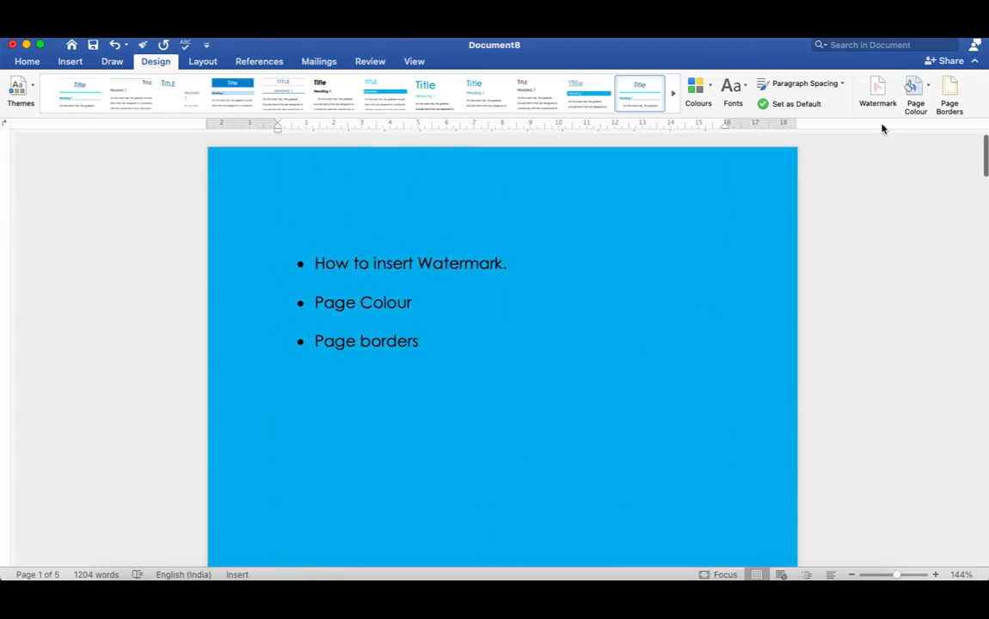
pyautogui.click(929, 87)
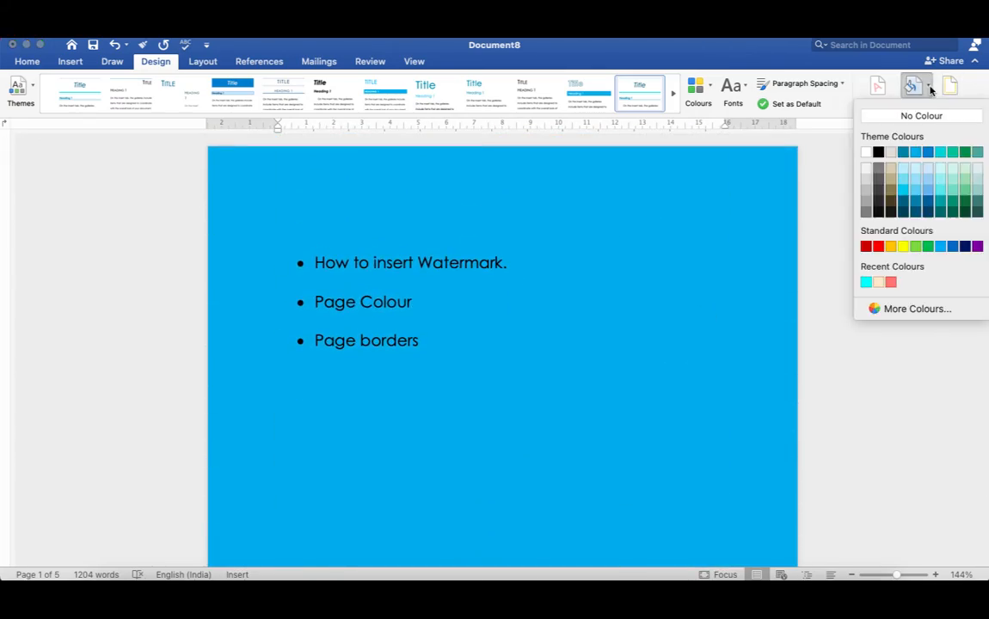
pyautogui.click(916, 247)
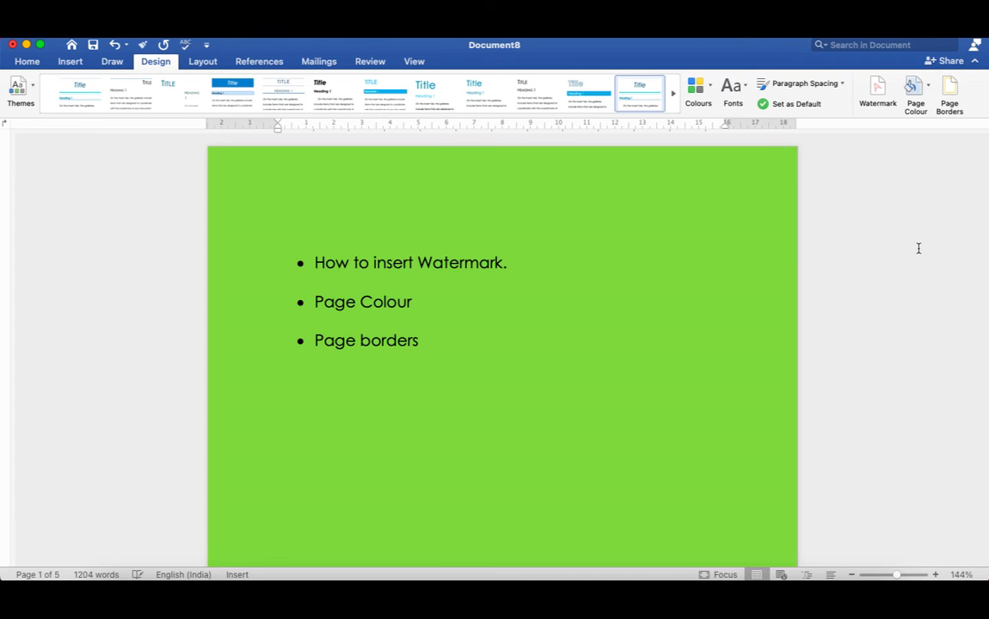
# - Set the page colour to the light beige theme colour and review it across the pages
pyautogui.click(930, 88)
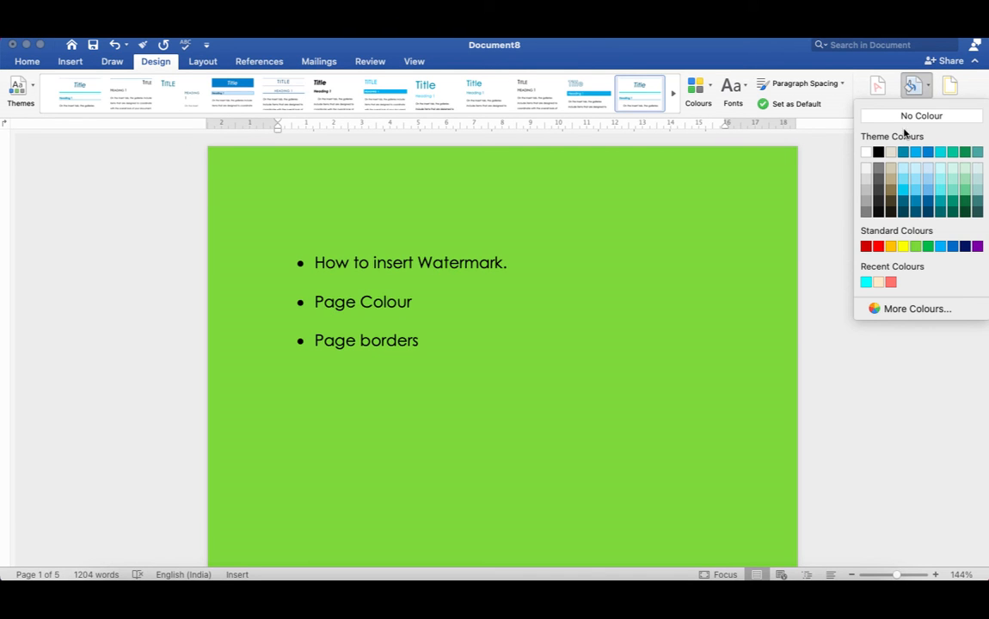
pyautogui.click(888, 153)
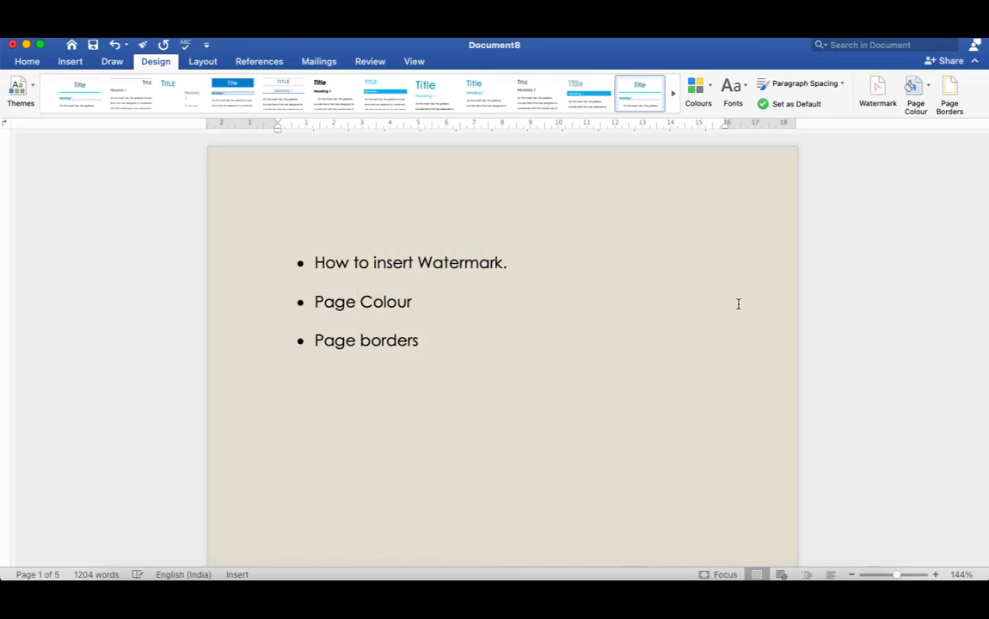
pyautogui.scroll(-20, 610, 325)
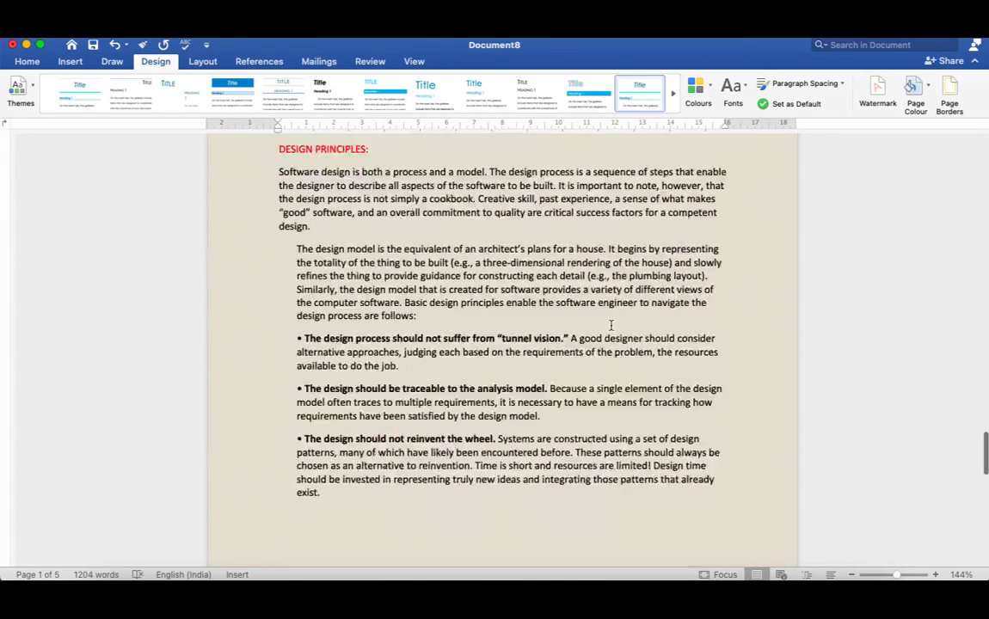
pyautogui.scroll(20, 610, 325)
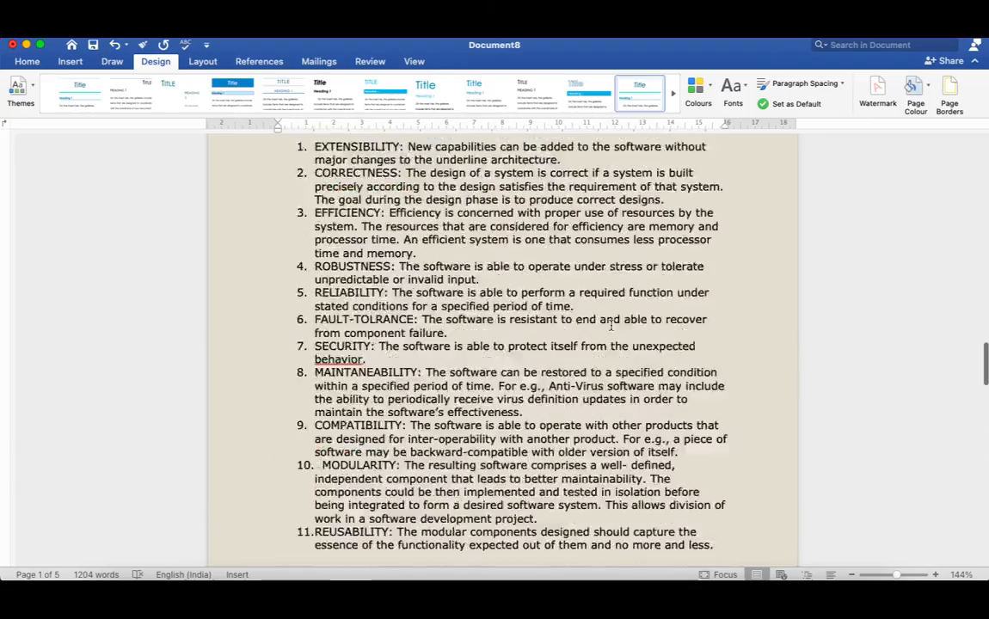
pyautogui.scroll(3, 611, 325)
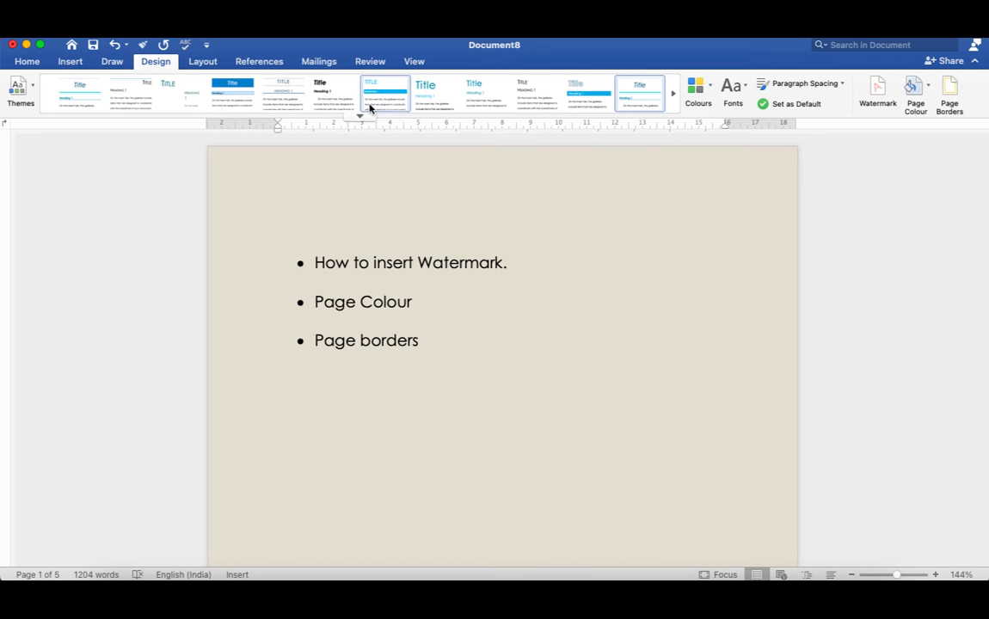
# - Apply a Box page border to the whole document, trying the Shadow setting along the way, and review the pages
pyautogui.click(950, 93)
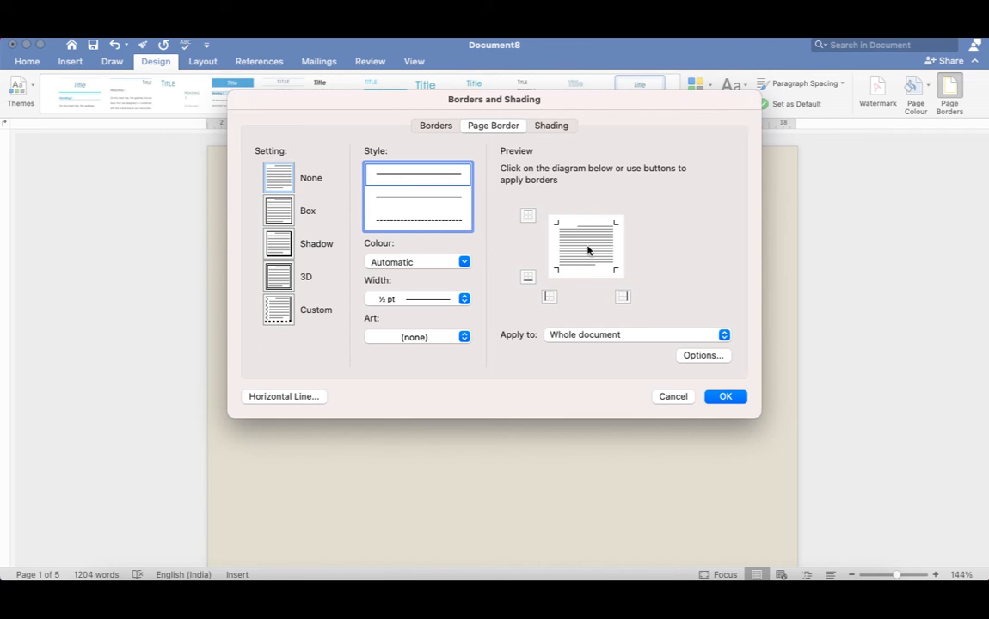
pyautogui.click(284, 210)
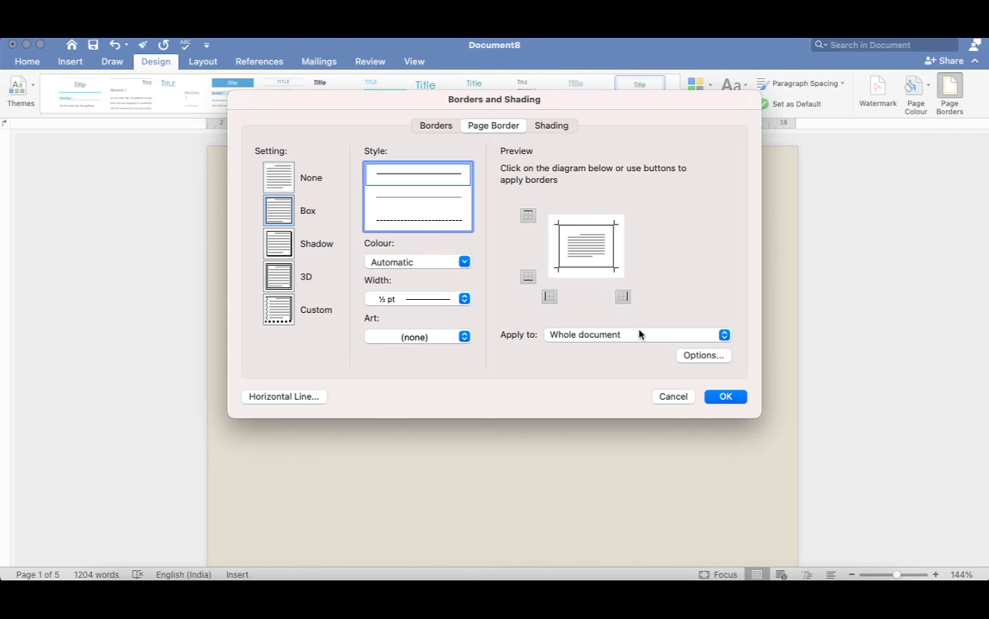
pyautogui.click(724, 335)
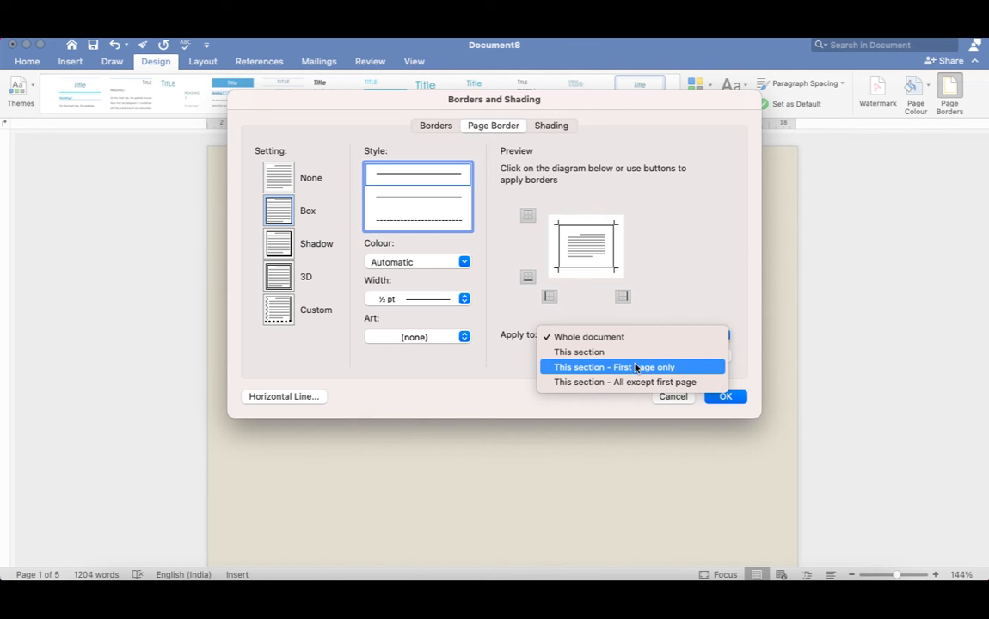
pyautogui.click(679, 296)
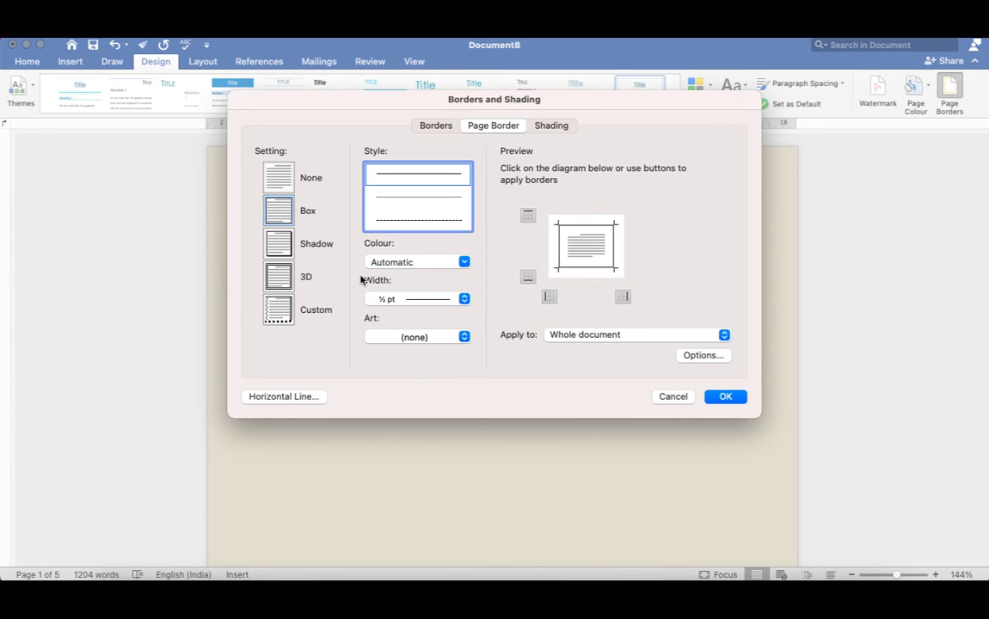
pyautogui.click(283, 250)
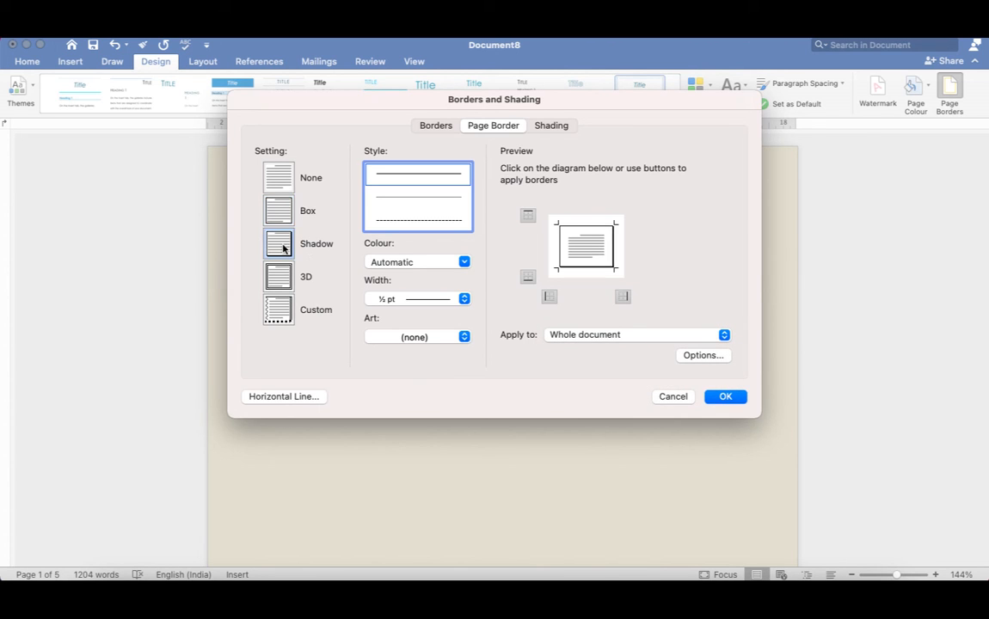
pyautogui.click(277, 207)
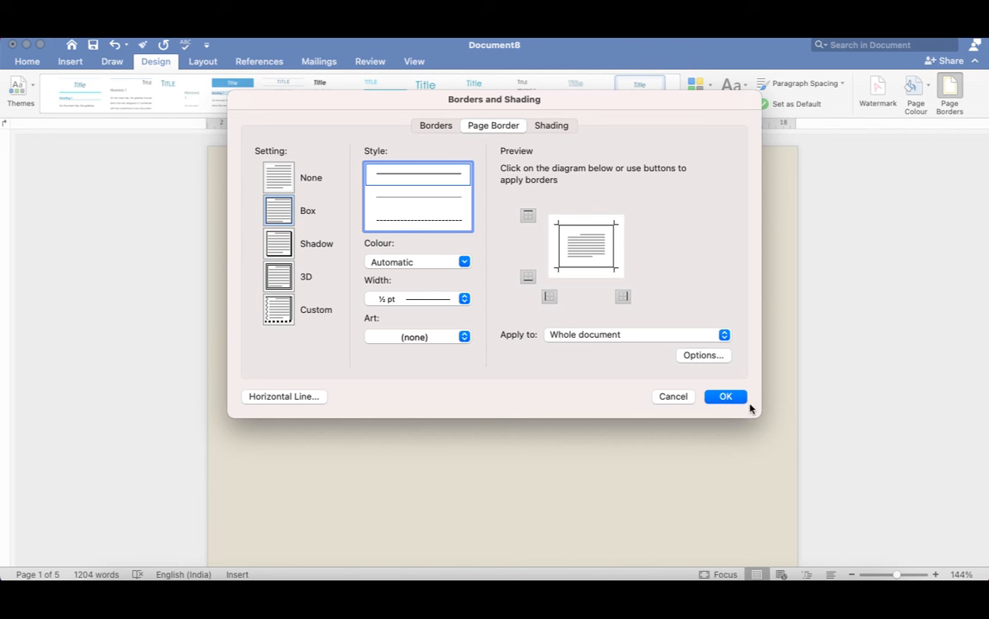
pyautogui.click(726, 397)
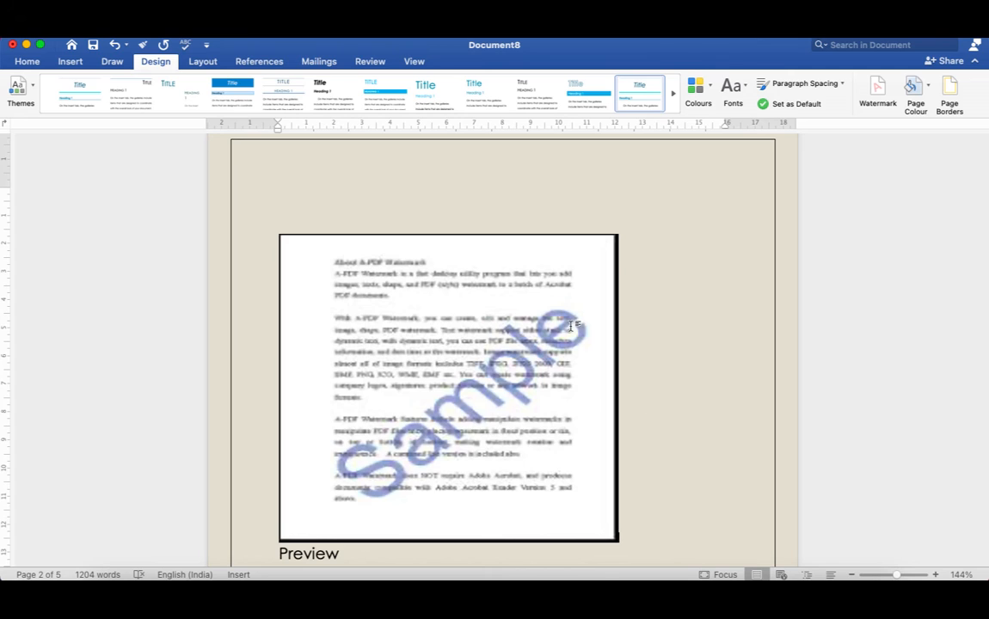
pyautogui.scroll(-15, 596, 269)
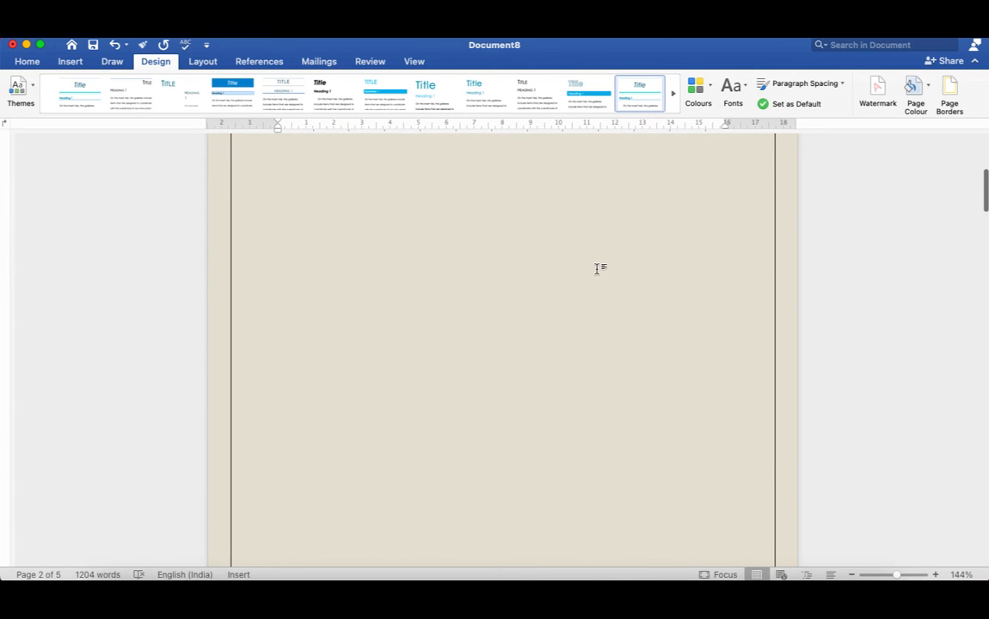
pyautogui.scroll(-15, 595, 269)
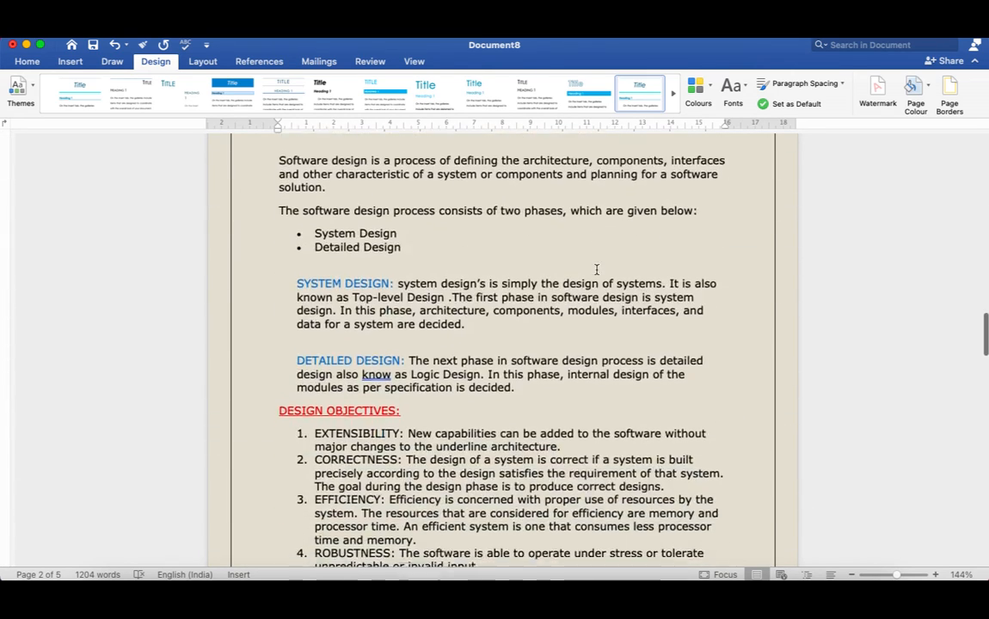
pyautogui.scroll(20, 596, 269)
# - Try limiting the page border to this section's first page only and check the border across the pages
pyautogui.click(949, 99)
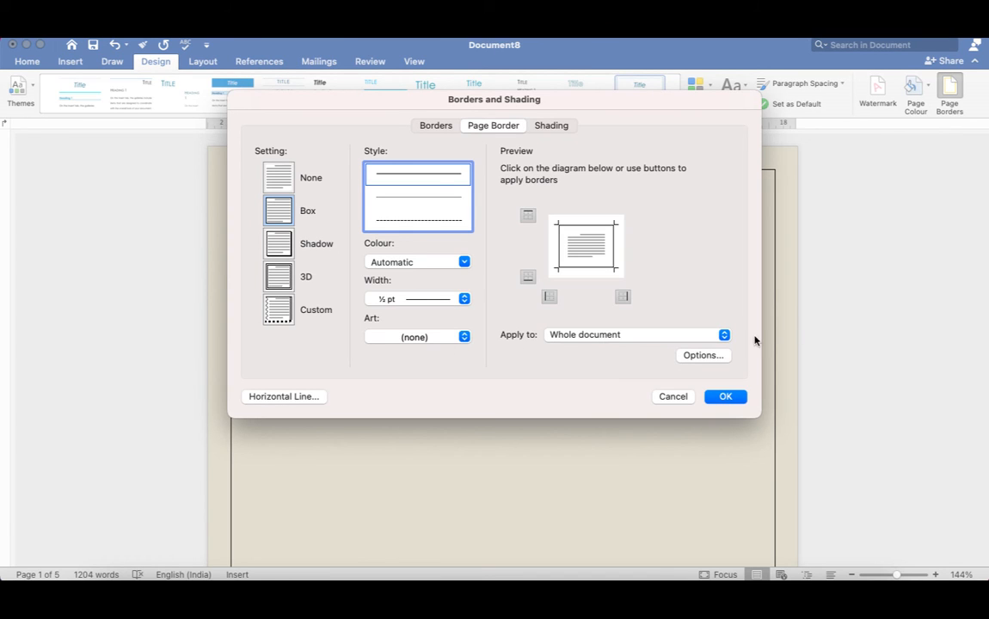
pyautogui.click(724, 336)
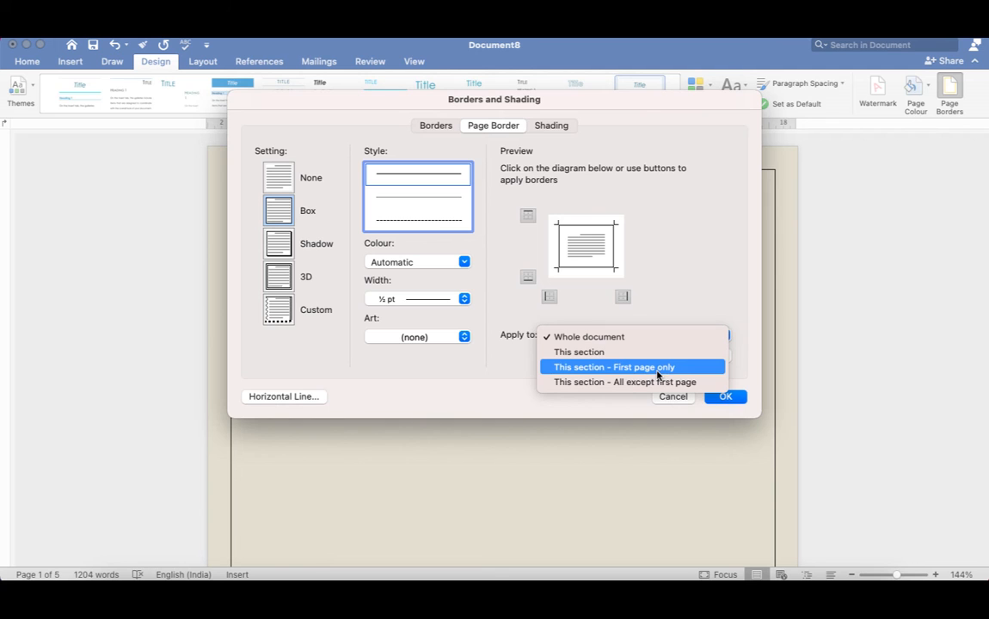
pyautogui.click(658, 368)
pyautogui.click(726, 397)
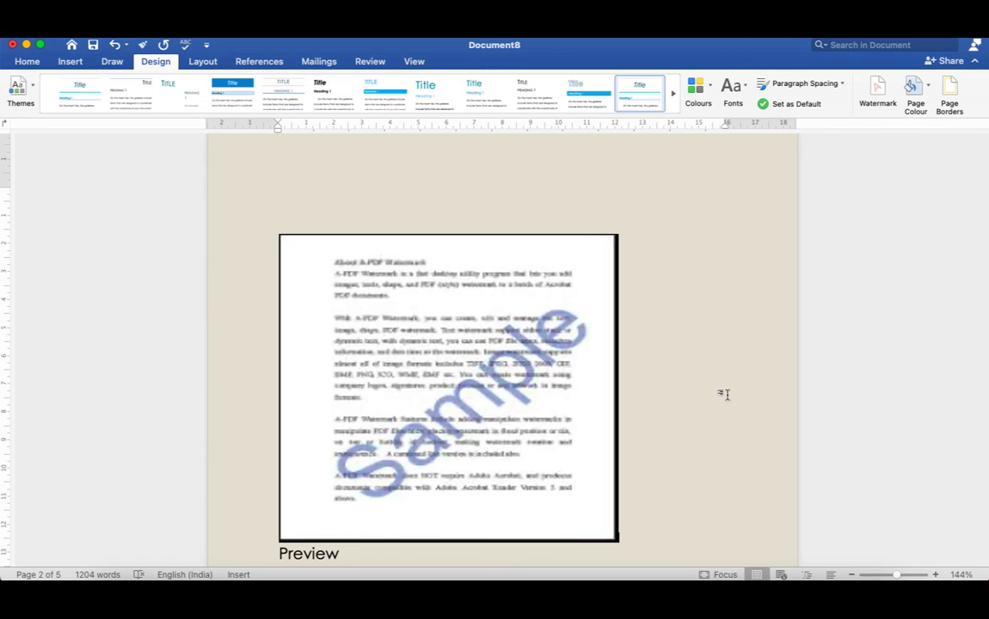
pyautogui.scroll(10, 690, 283)
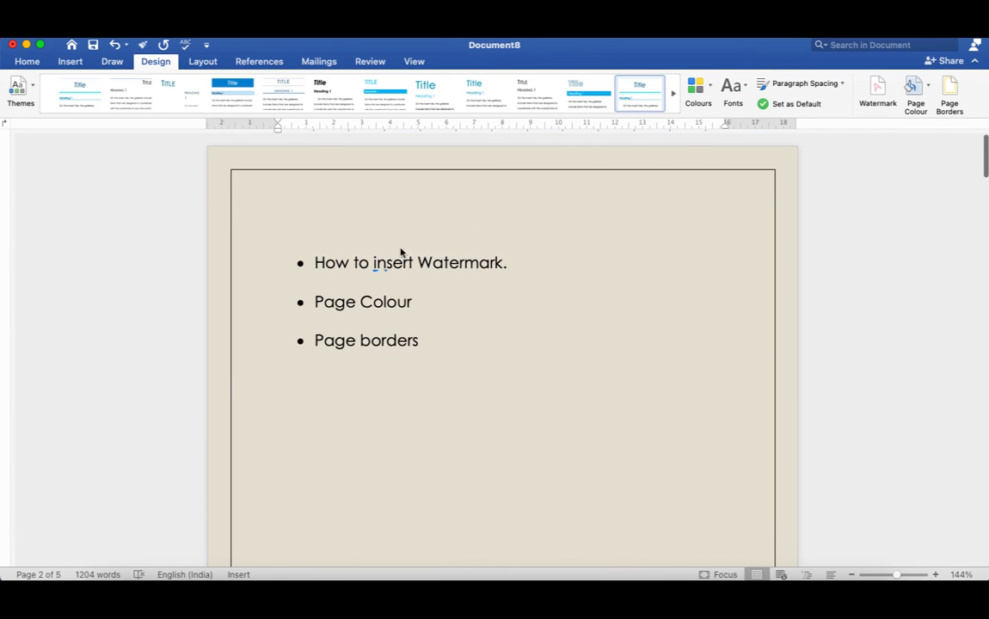
pyautogui.scroll(-5, 639, 391)
pyautogui.scroll(-15, 638, 391)
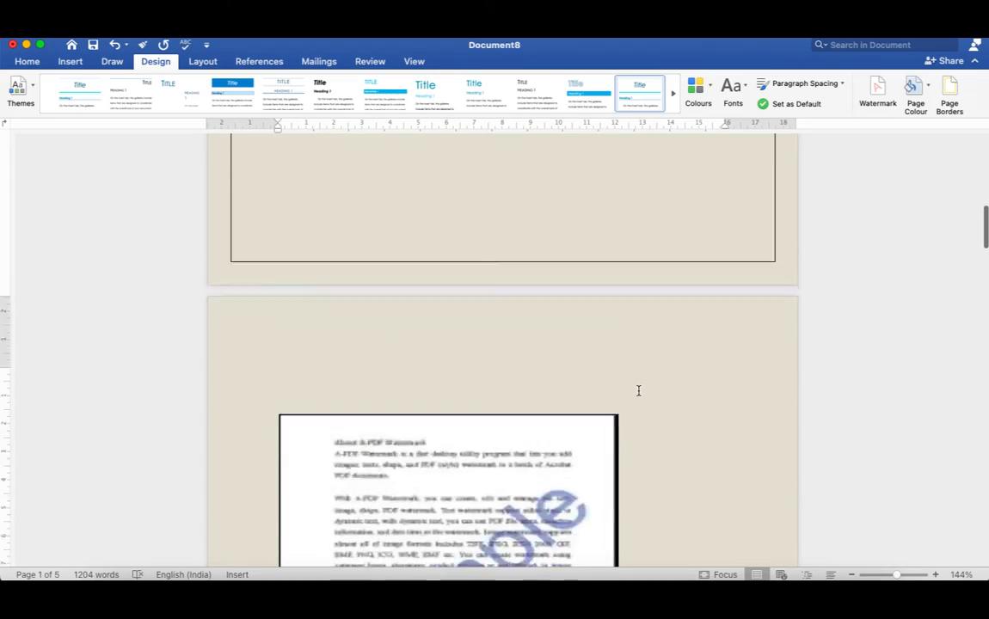
pyautogui.scroll(-20, 639, 392)
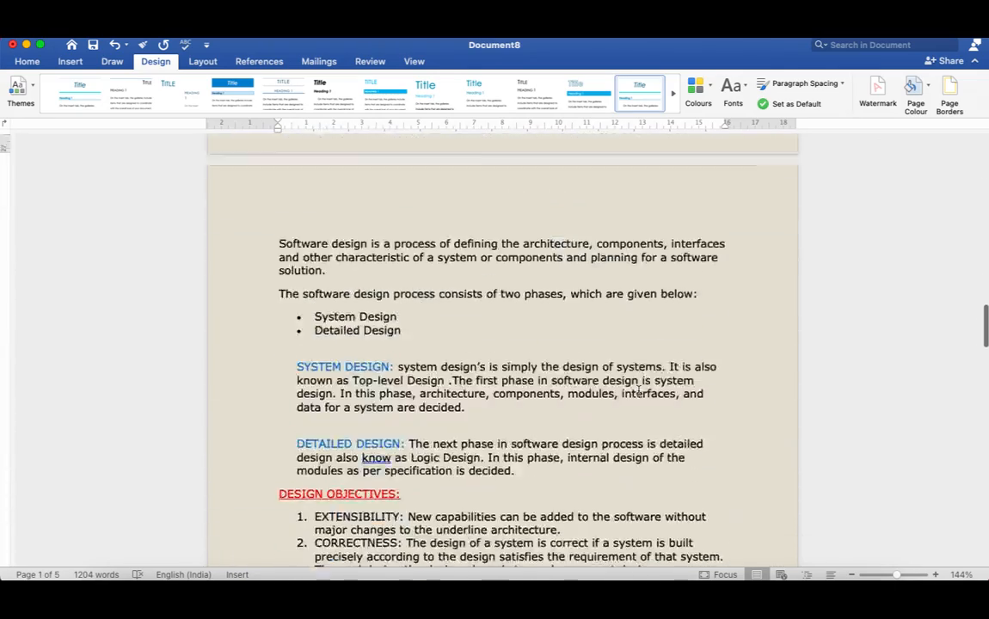
pyautogui.scroll(-2, 639, 391)
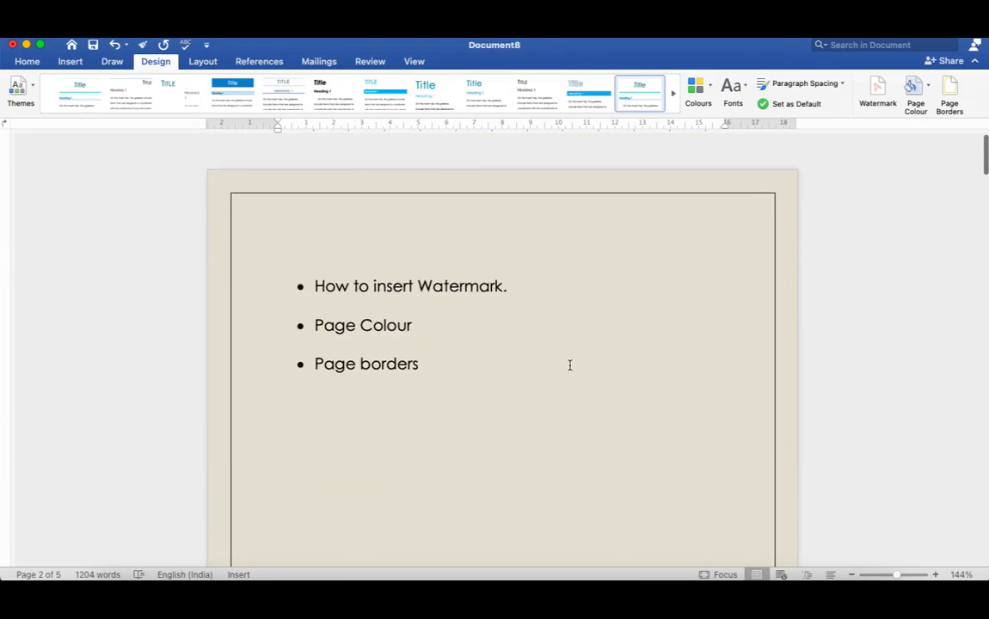
pyautogui.scroll(-20, 569, 365)
pyautogui.scroll(-15, 569, 365)
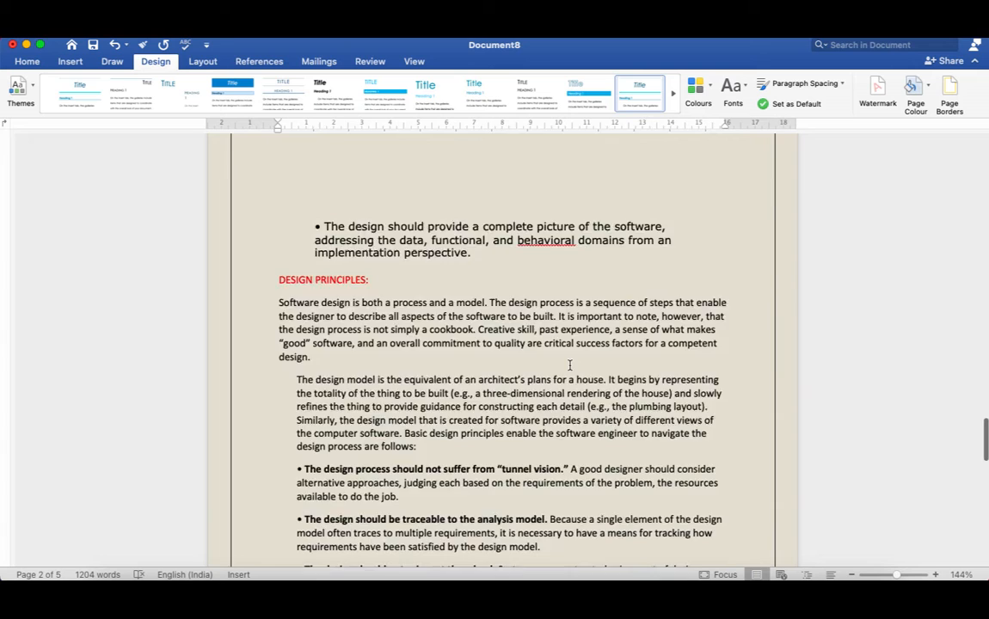
pyautogui.scroll(20, 569, 366)
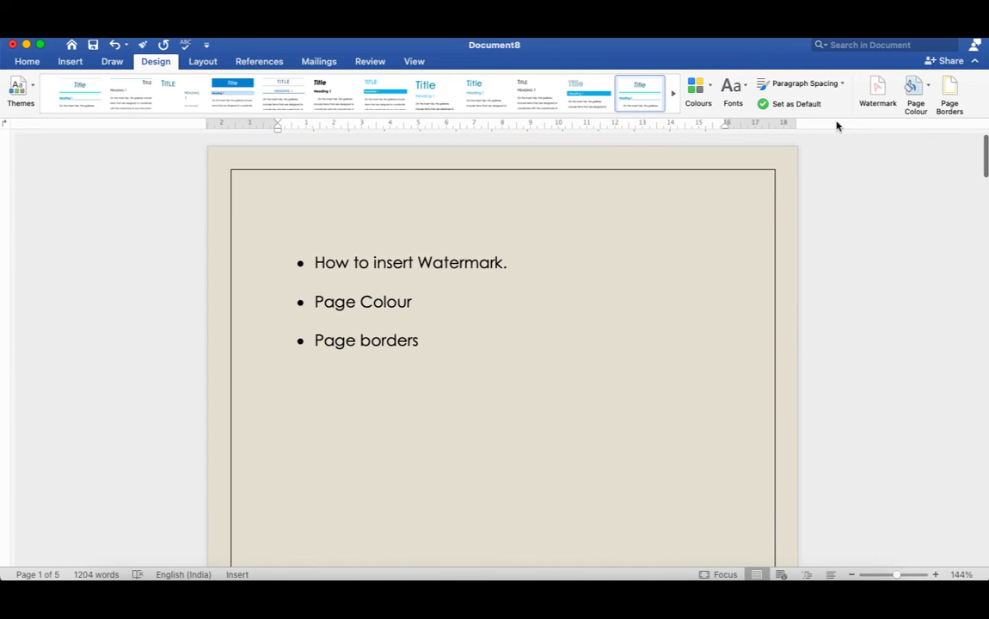
# - Change the page border to a 6 pt line with the Shadow setting and check how it looks on the pages
pyautogui.click(950, 97)
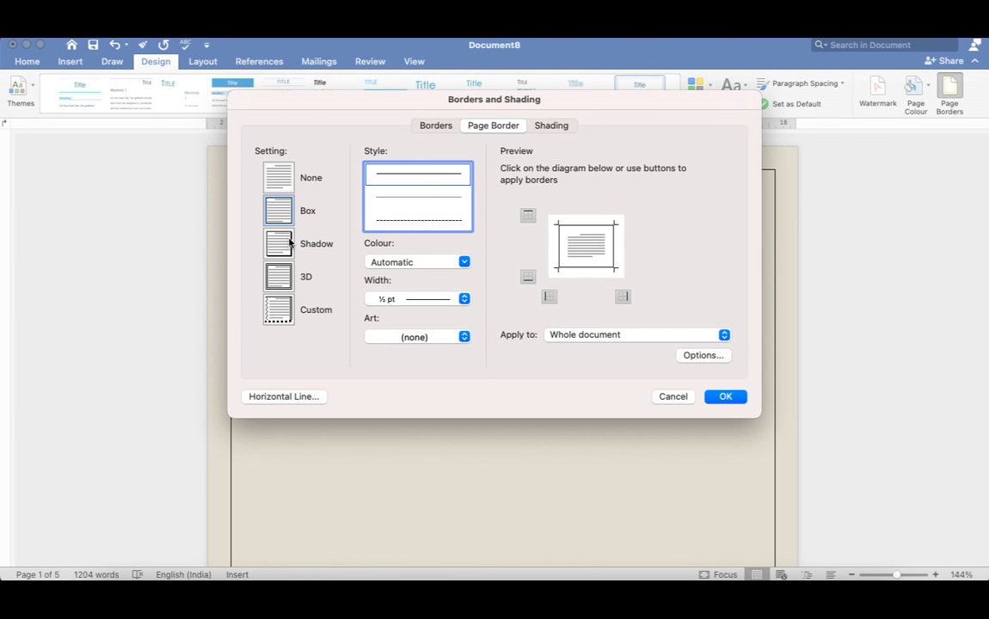
pyautogui.click(464, 299)
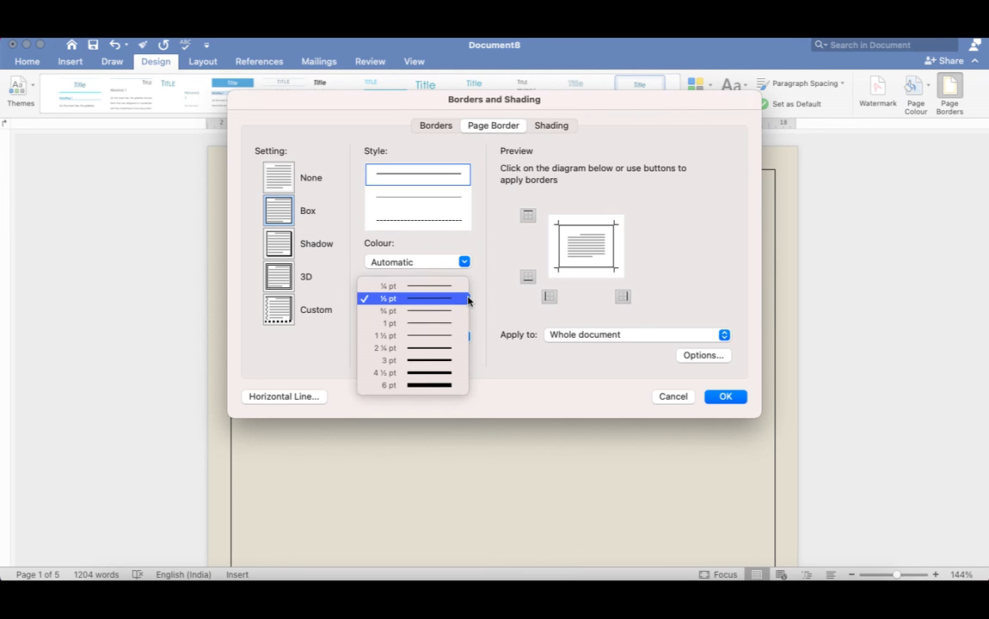
pyautogui.click(397, 385)
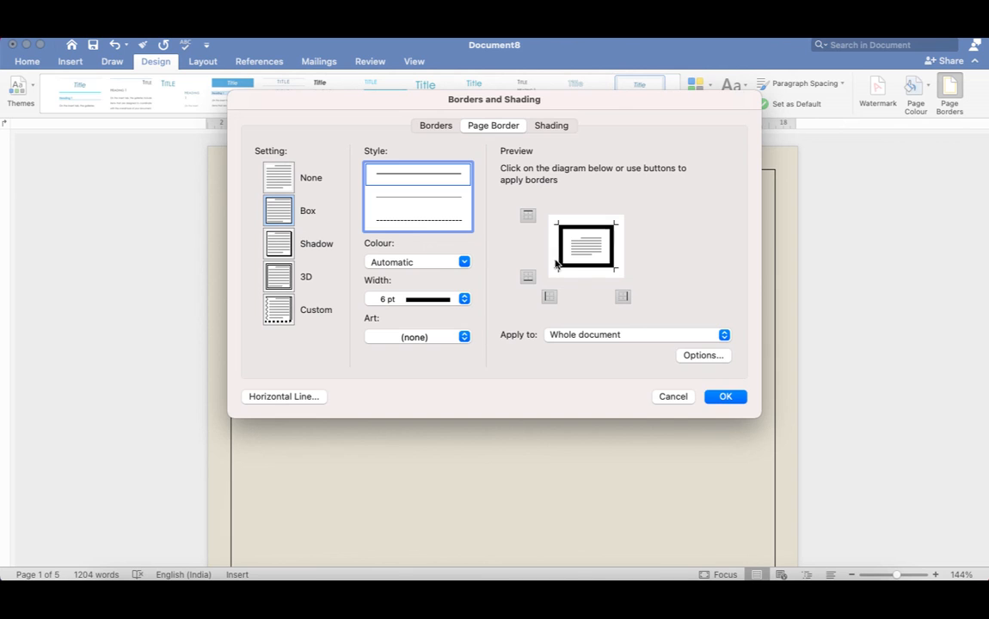
pyautogui.click(288, 287)
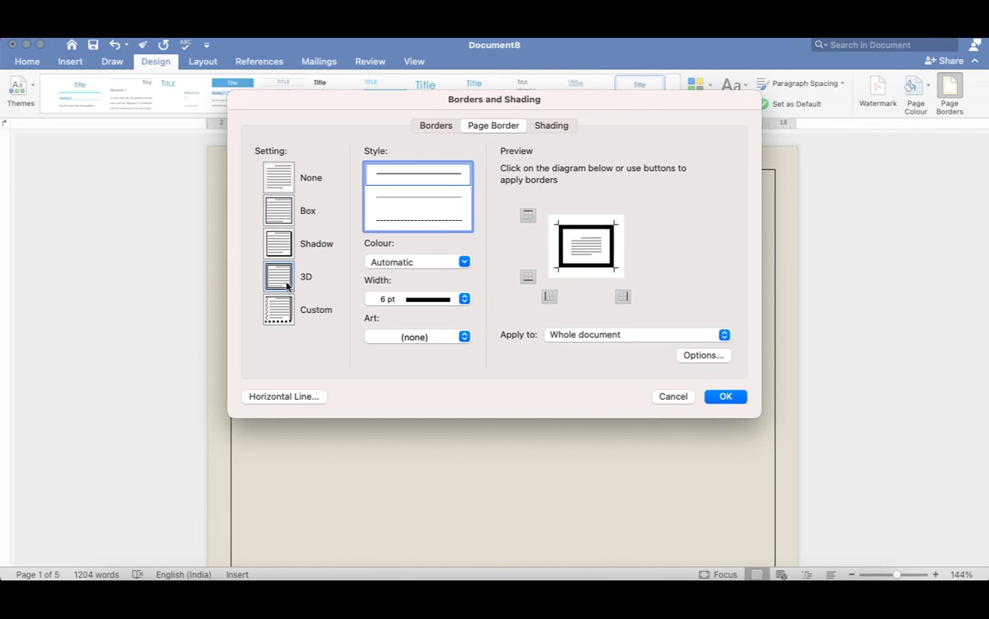
pyautogui.click(278, 246)
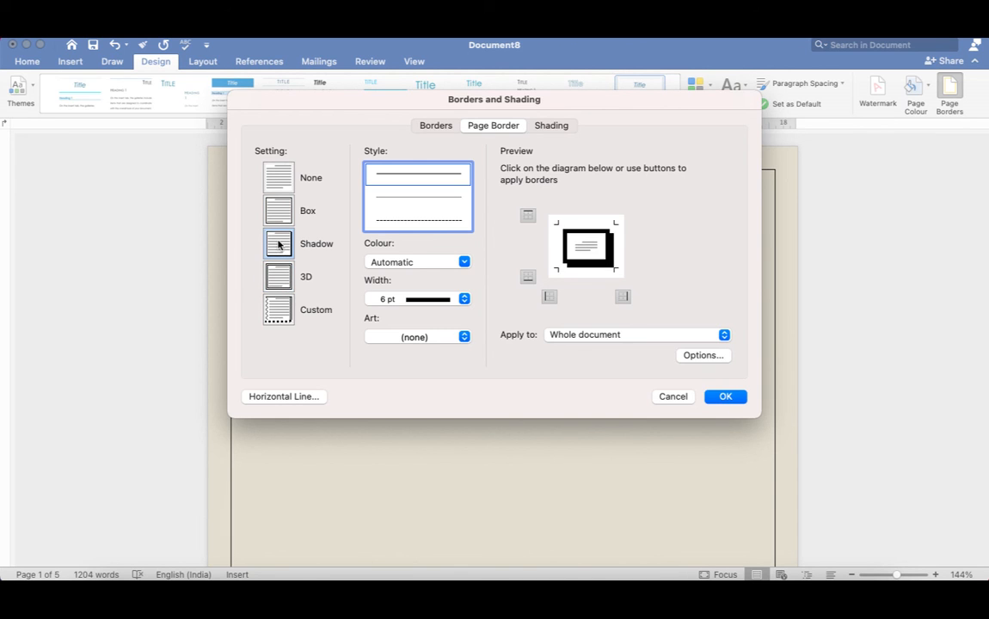
pyautogui.click(725, 397)
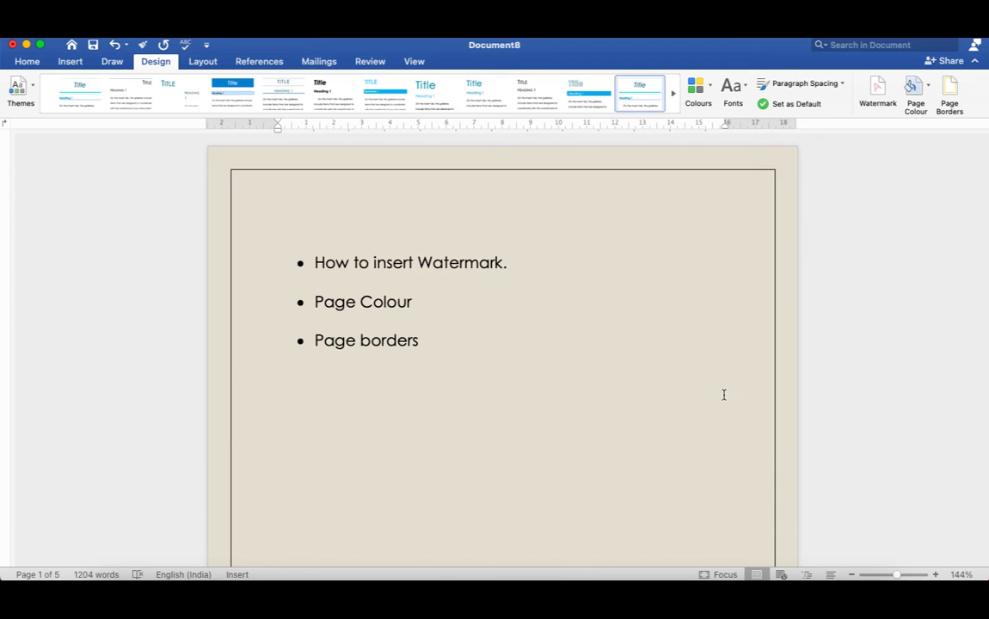
pyautogui.scroll(-10, 688, 386)
pyautogui.scroll(2, 516, 361)
pyautogui.scroll(10, 515, 361)
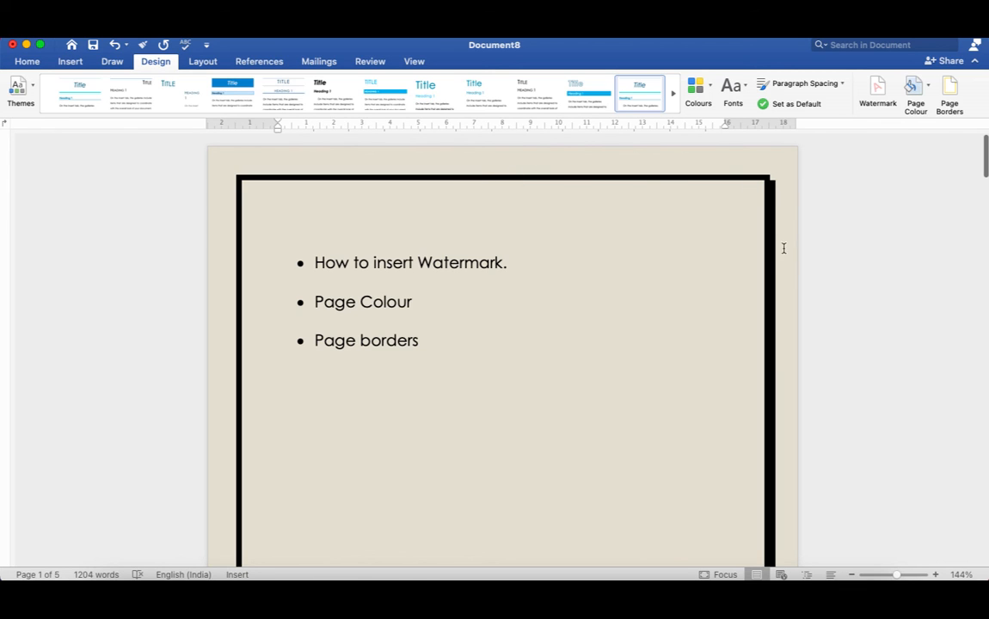
# - Change the page border to the bright blue theme colour, 2 ¼ pt width and the 3D setting, and review the pages
pyautogui.click(949, 102)
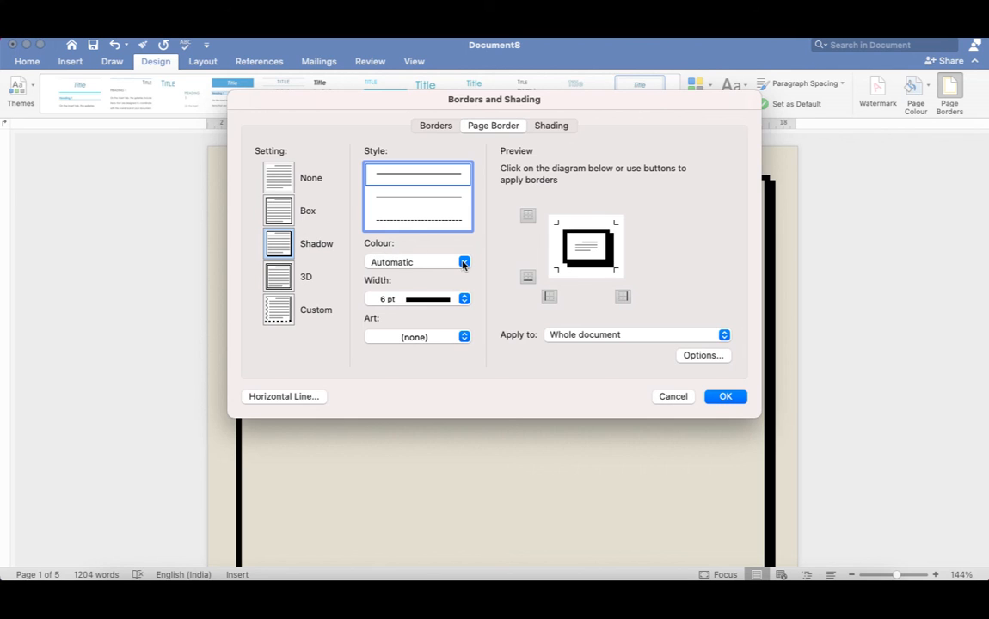
pyautogui.click(415, 261)
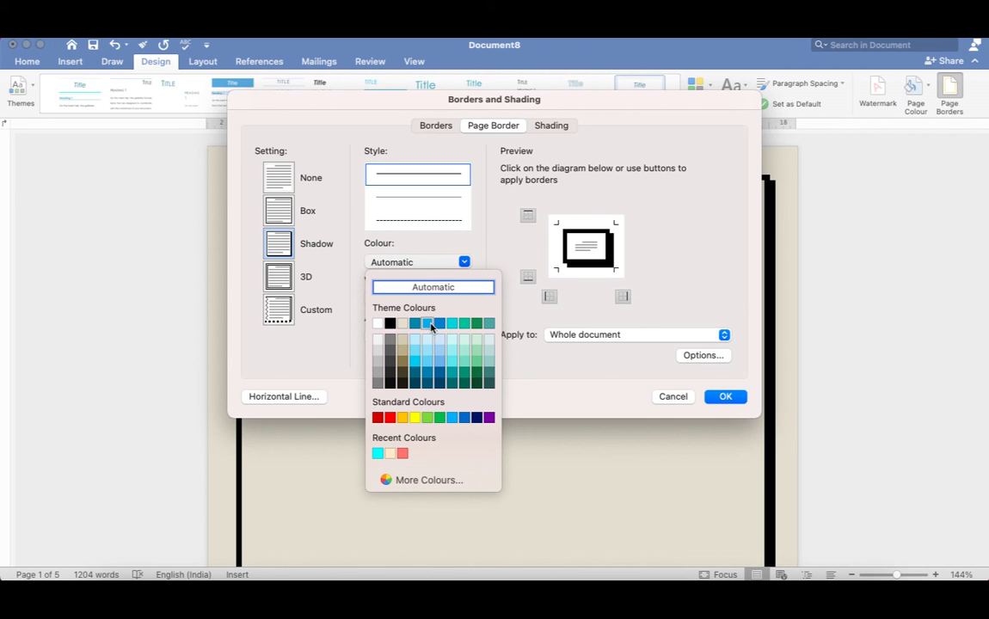
pyautogui.click(429, 323)
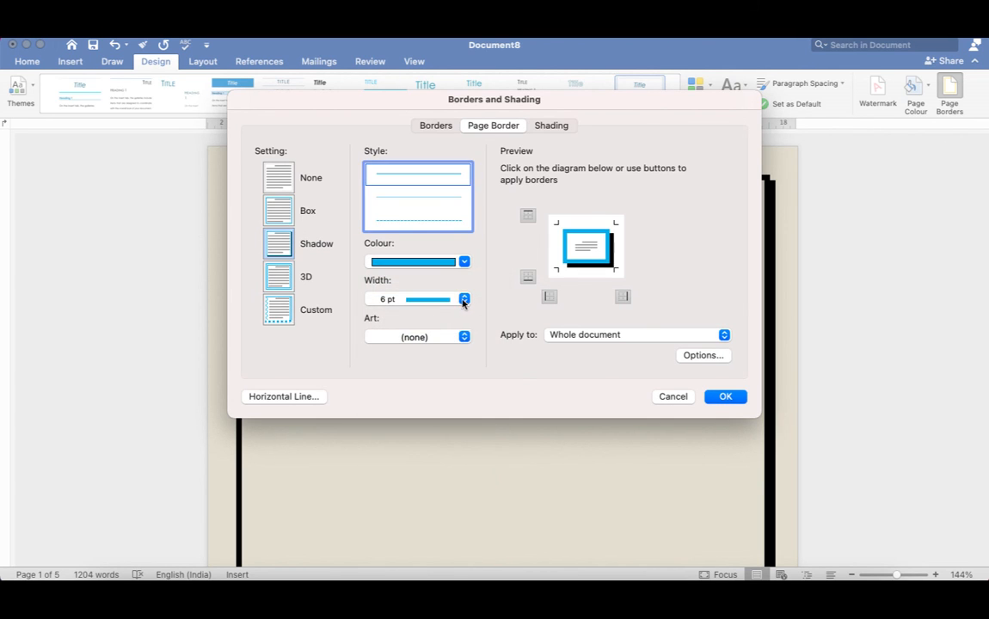
pyautogui.click(416, 297)
pyautogui.click(406, 261)
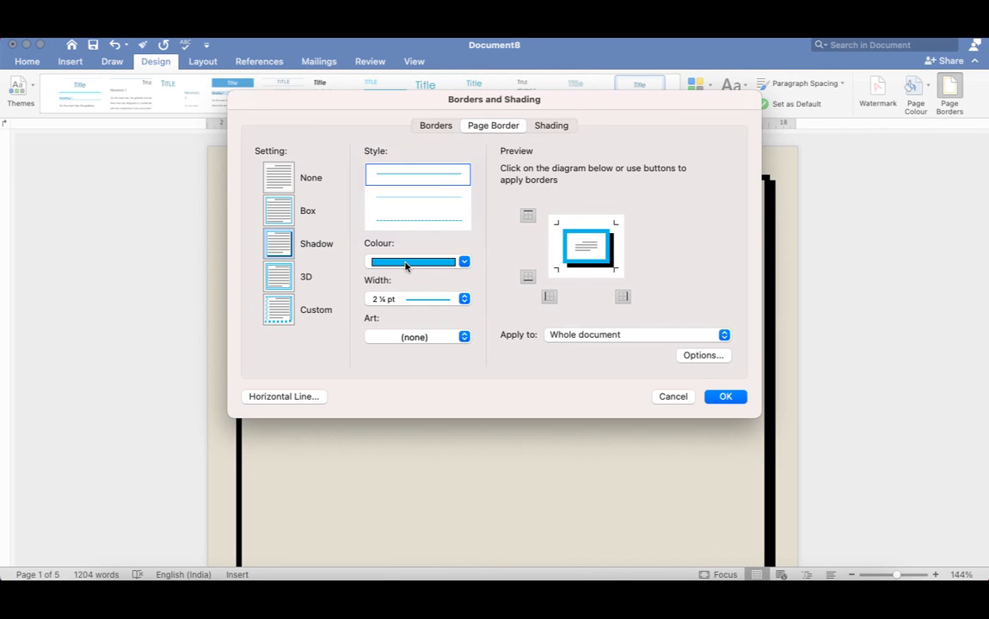
pyautogui.click(285, 282)
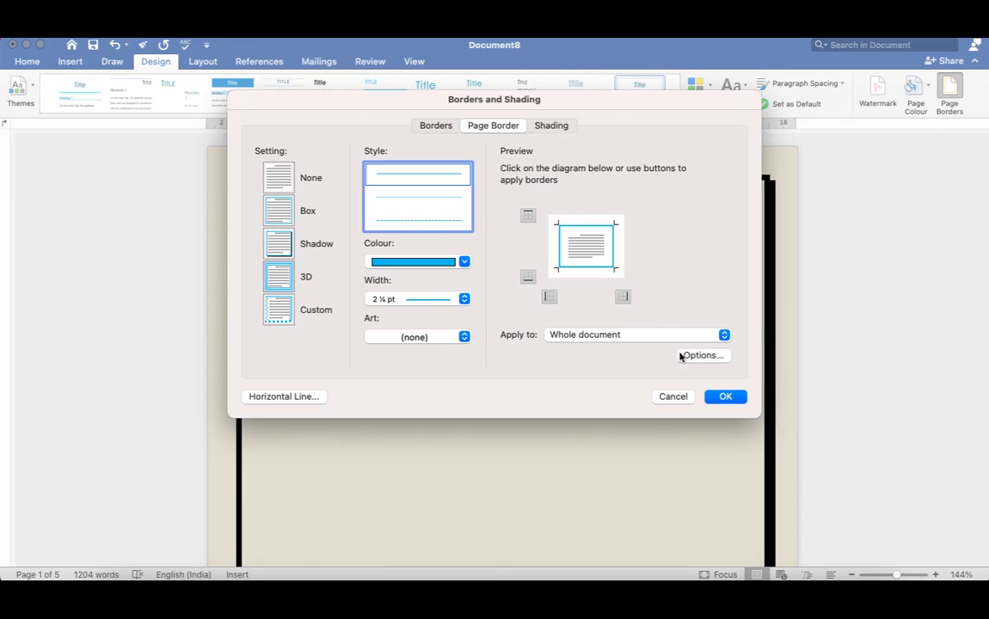
pyautogui.press('Return')
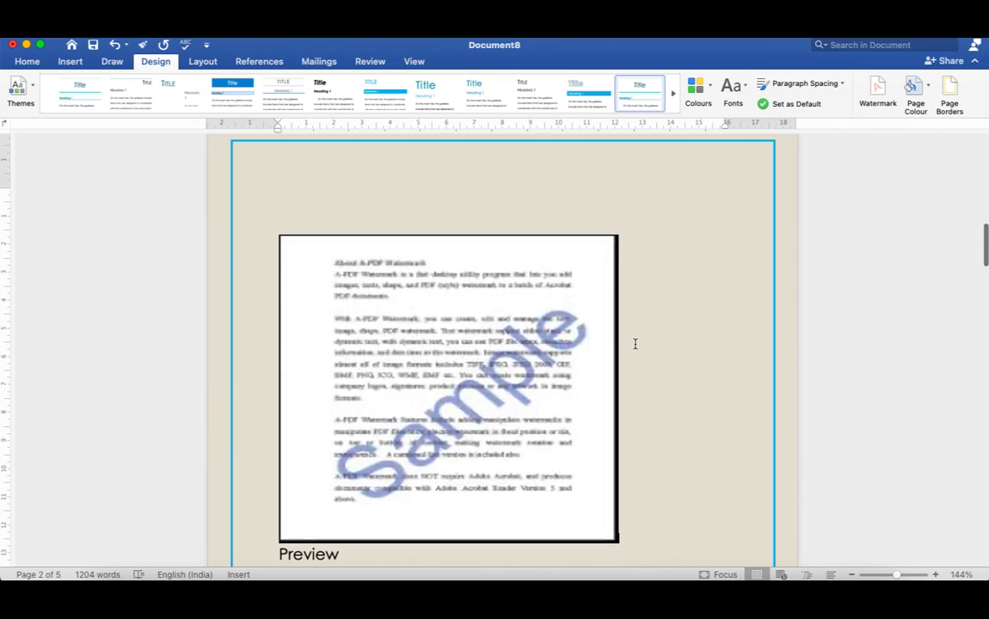
pyautogui.scroll(-10, 635, 344)
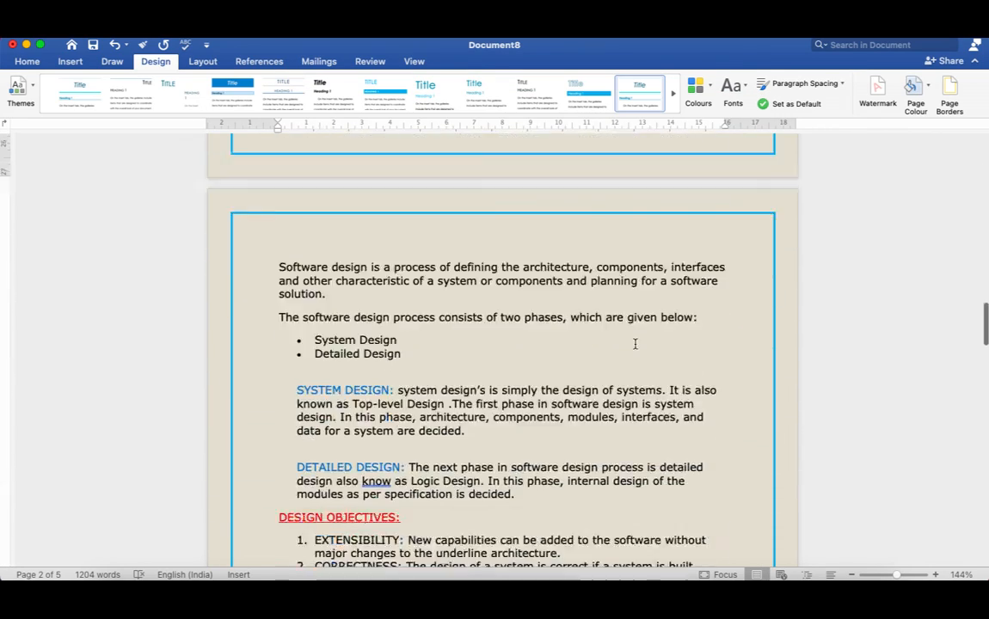
pyautogui.scroll(-5, 635, 344)
pyautogui.scroll(20, 634, 344)
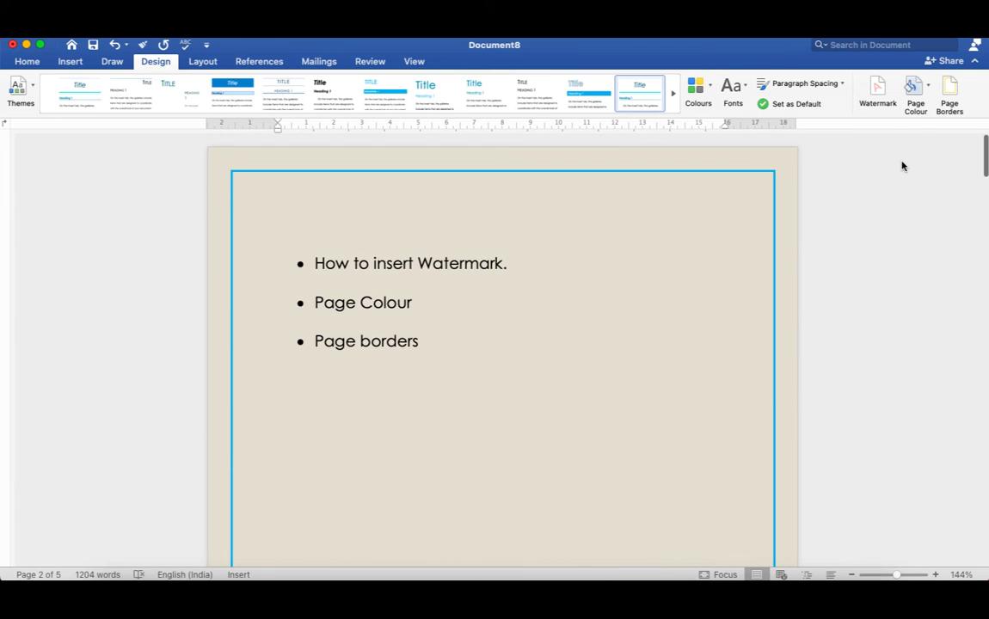
# - Replace the line page border with the red poinsettia flower art across the whole document, and review the border on the pages
pyautogui.click(949, 93)
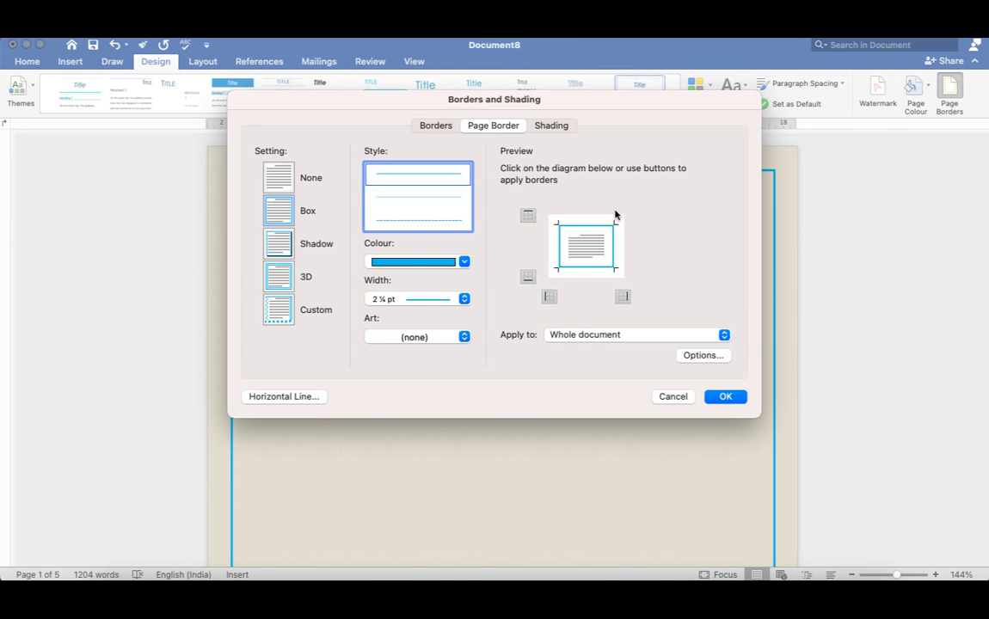
pyautogui.click(463, 337)
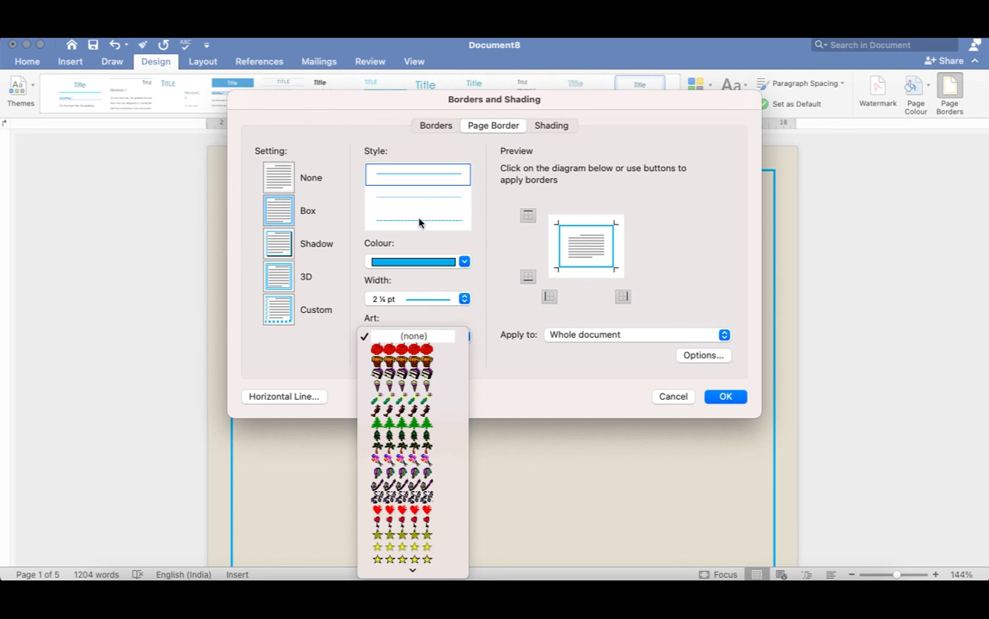
pyautogui.scroll(-10, 424, 522)
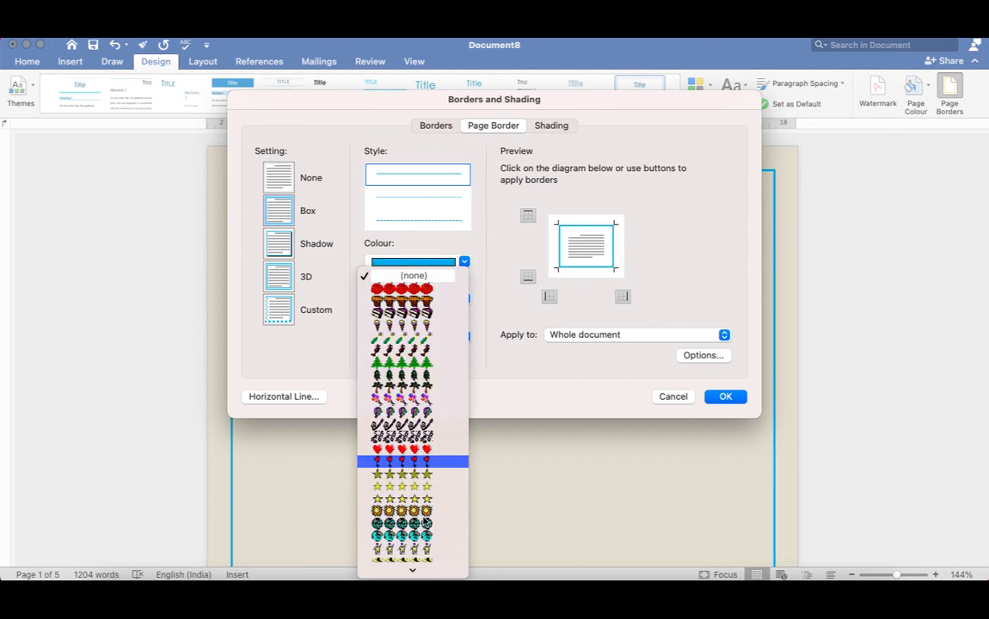
pyautogui.scroll(3, 424, 522)
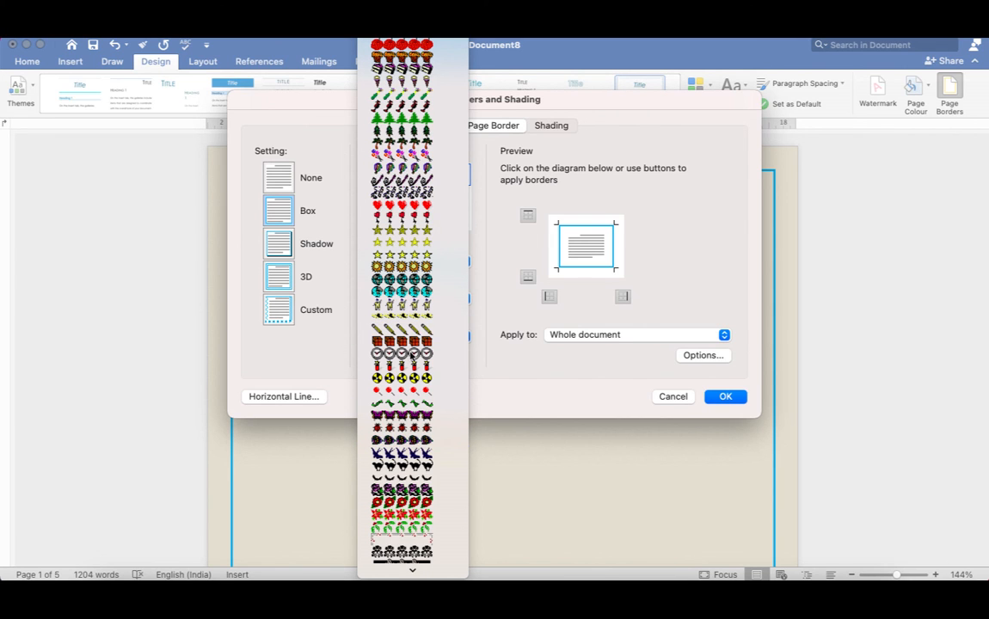
pyautogui.click(420, 514)
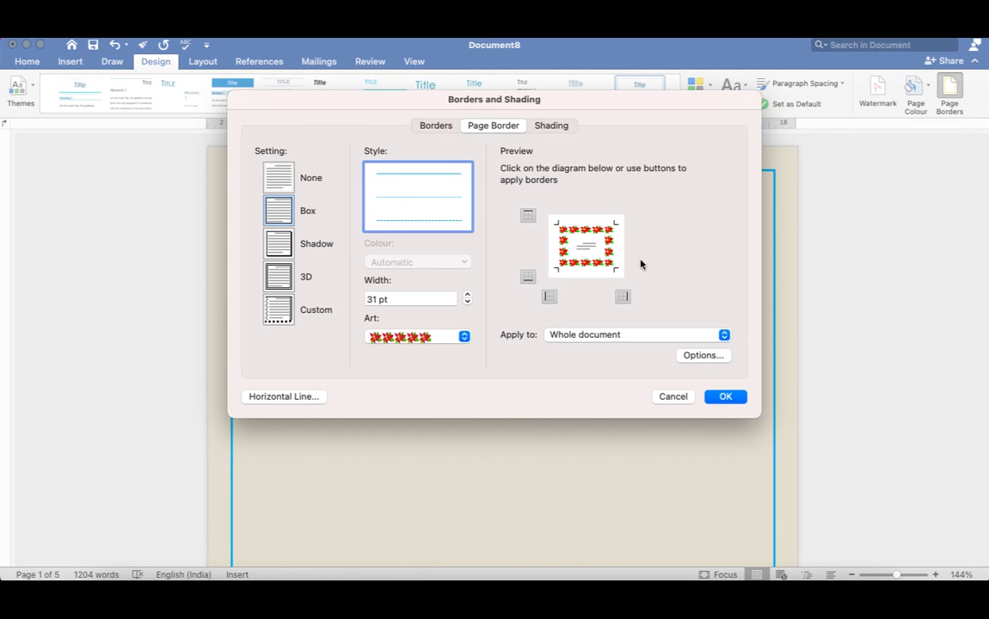
pyautogui.click(726, 397)
pyautogui.scroll(-10, 654, 270)
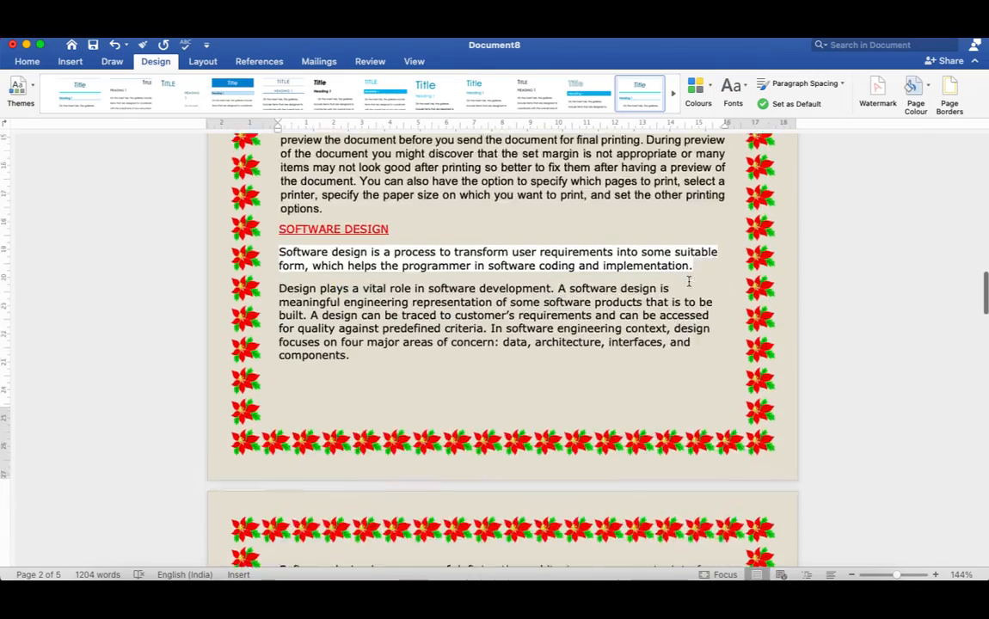
pyautogui.scroll(-20, 688, 281)
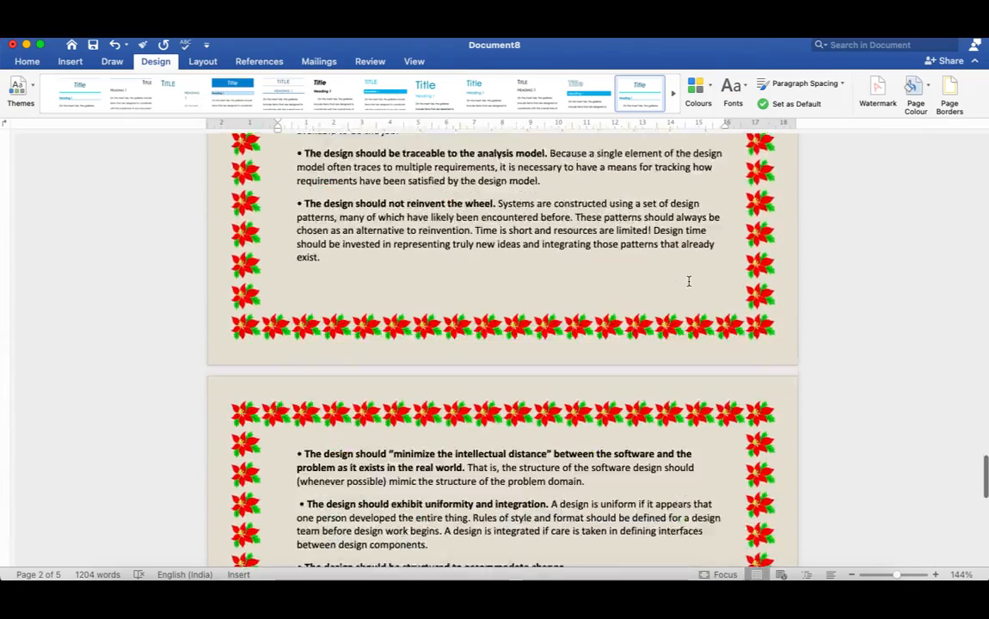
pyautogui.scroll(-15, 688, 282)
pyautogui.scroll(20, 688, 281)
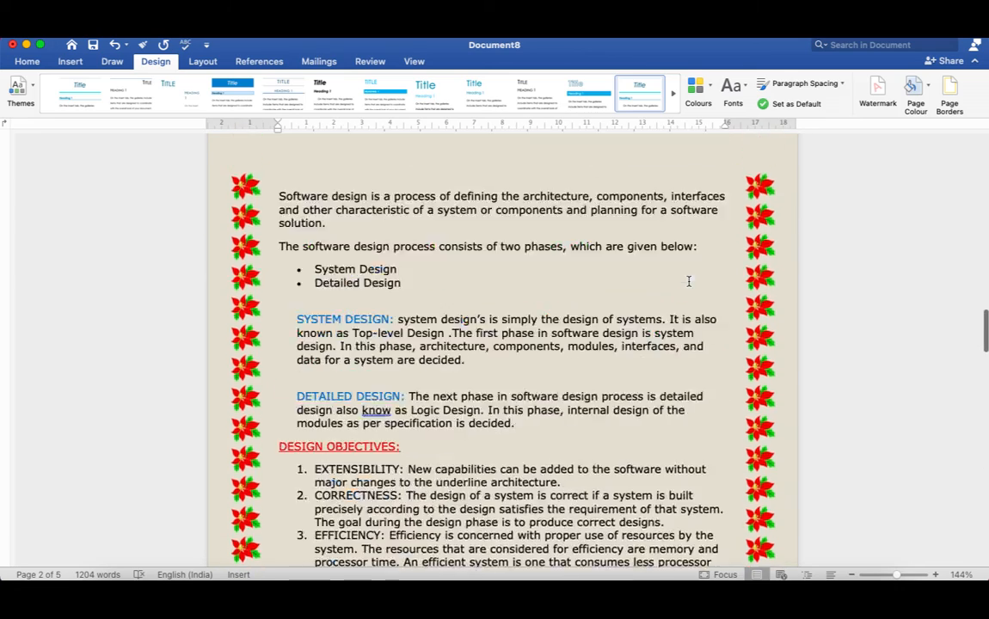
pyautogui.scroll(15, 688, 281)
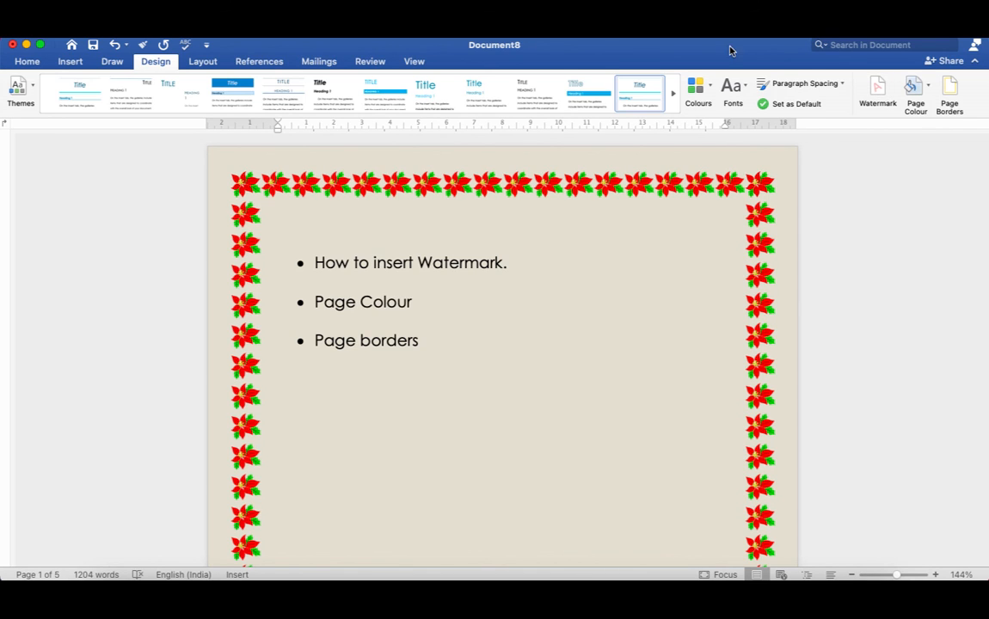
pyautogui.click(672, 33)
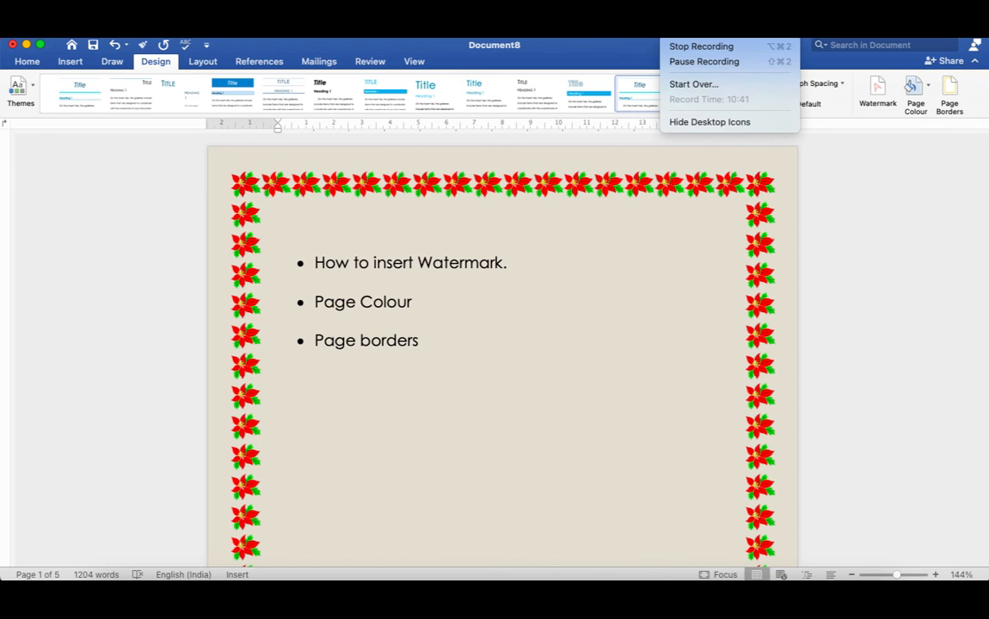